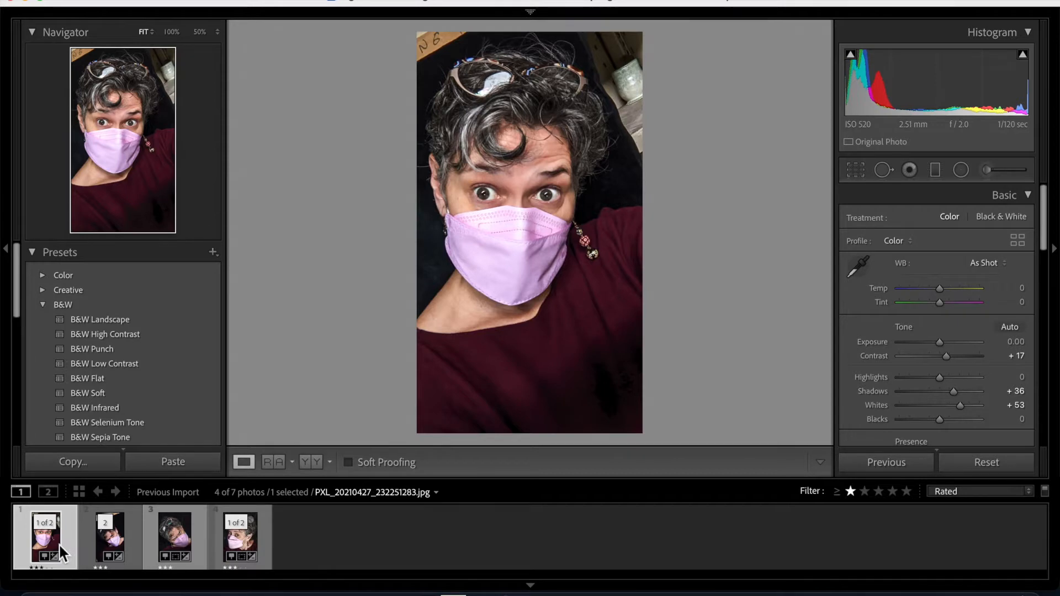
- Look through the rated portraits and set the filmstrip filter to Filters Off
key("Right")
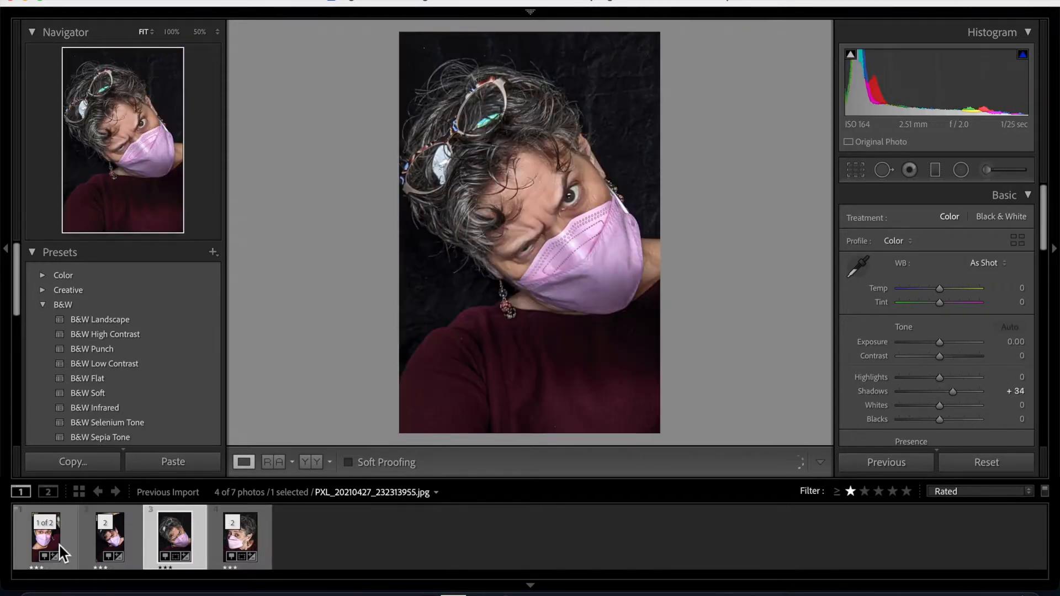
key("Right")
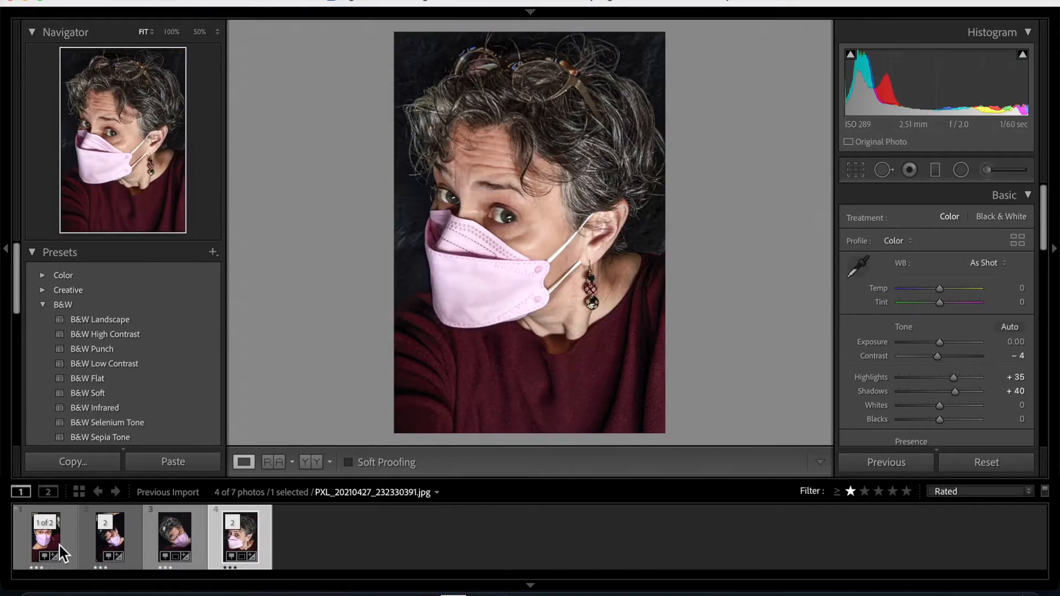
left_click(59, 546)
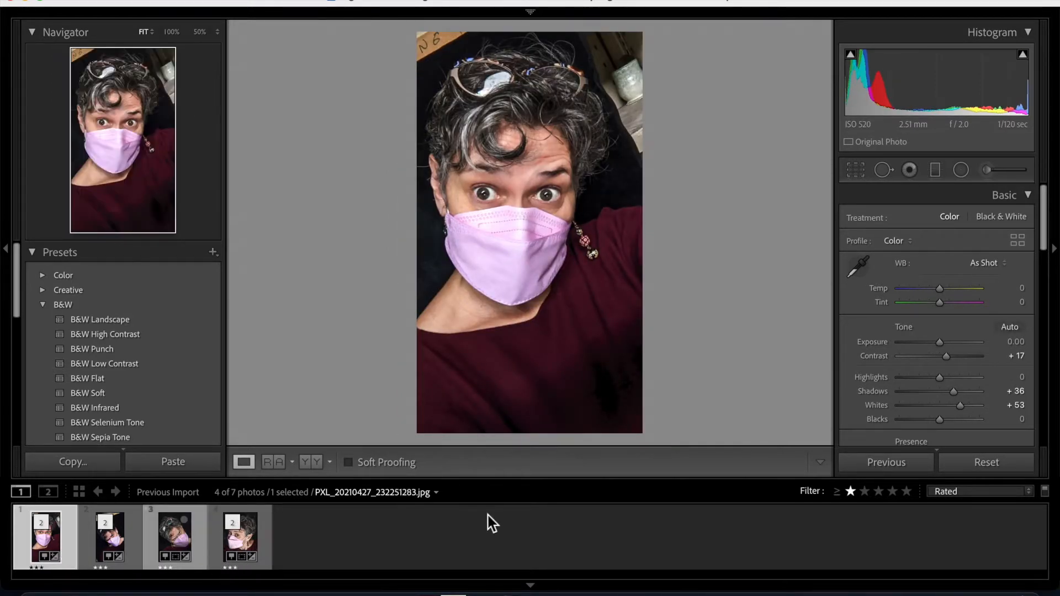
left_click(970, 493)
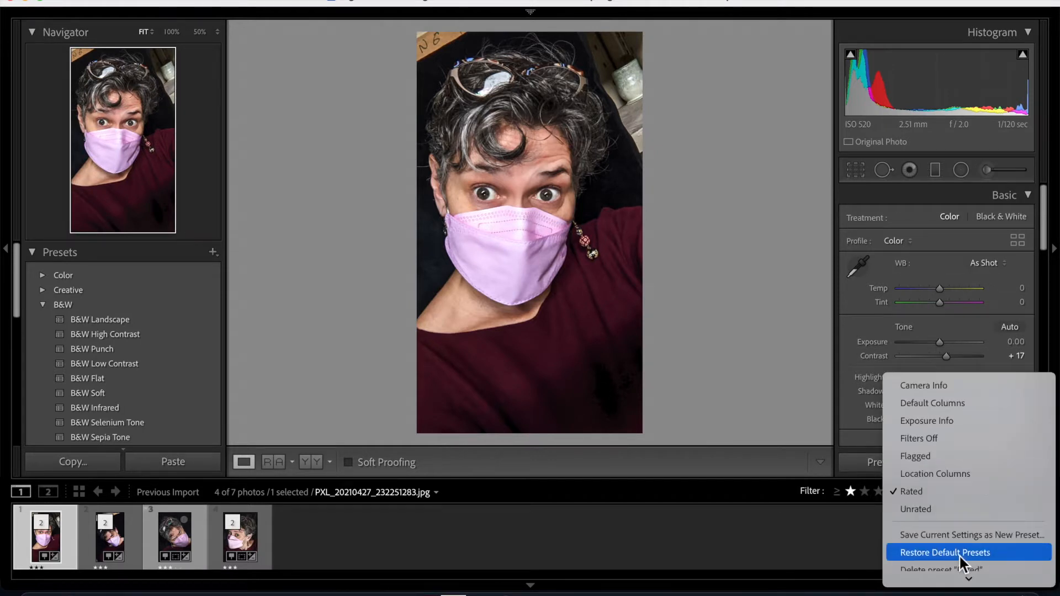
left_click(949, 435)
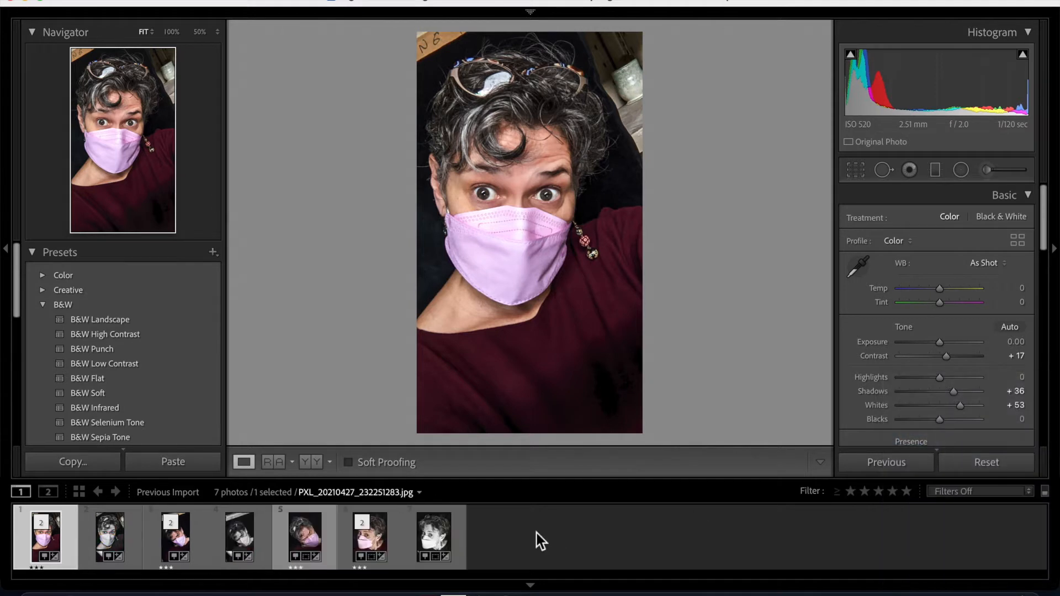
- Compare low and high Clarity on the black-and-white copy of the first portrait and set it to +63
left_click(125, 536)
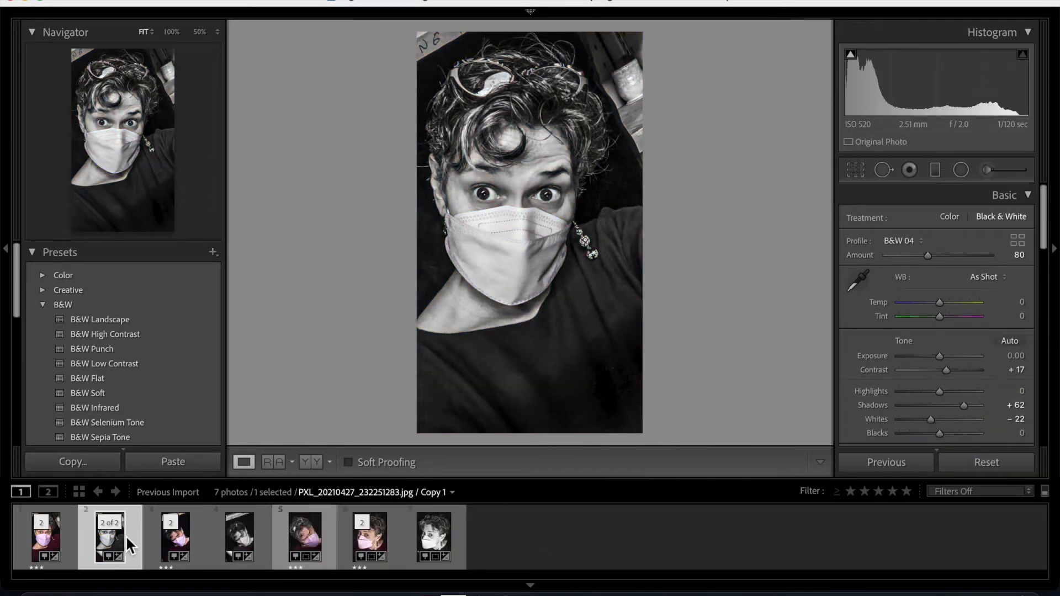
scroll(951, 402, "down", 4)
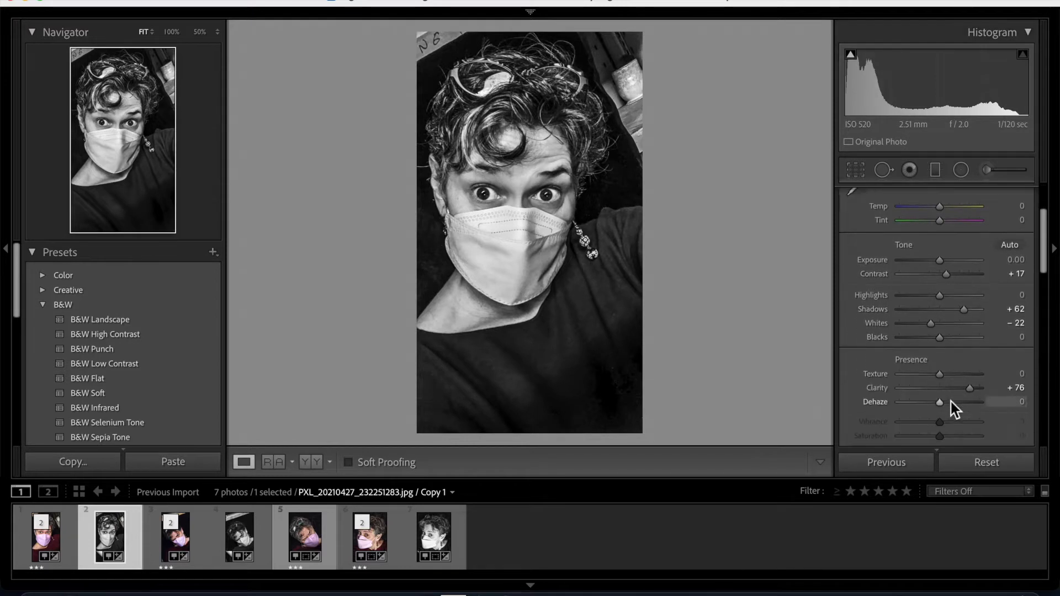
left_click_drag(974, 392, 943, 392)
left_click(969, 390)
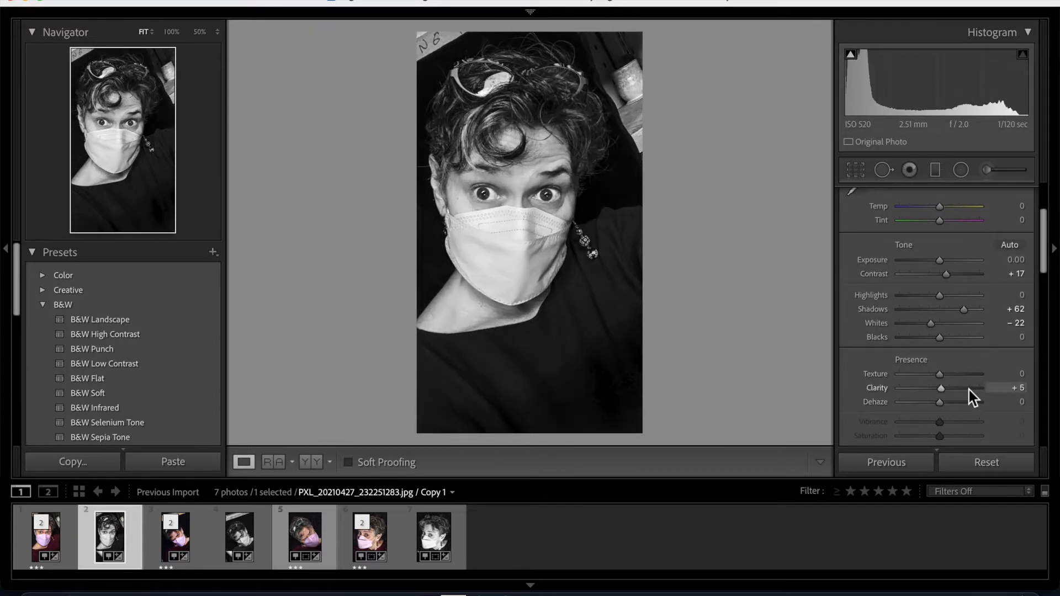
left_click(941, 392)
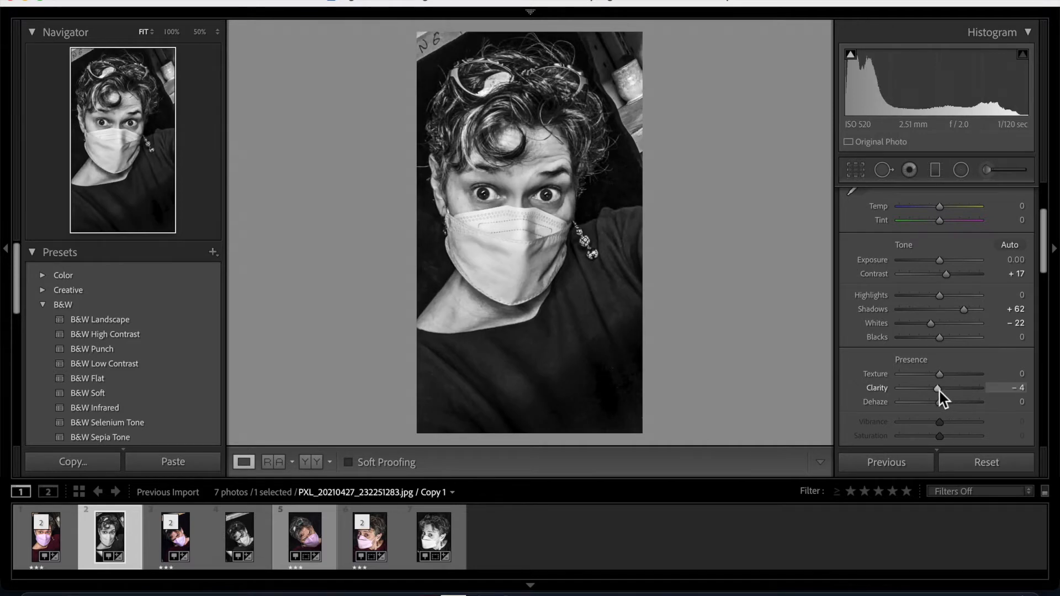
left_click(966, 392)
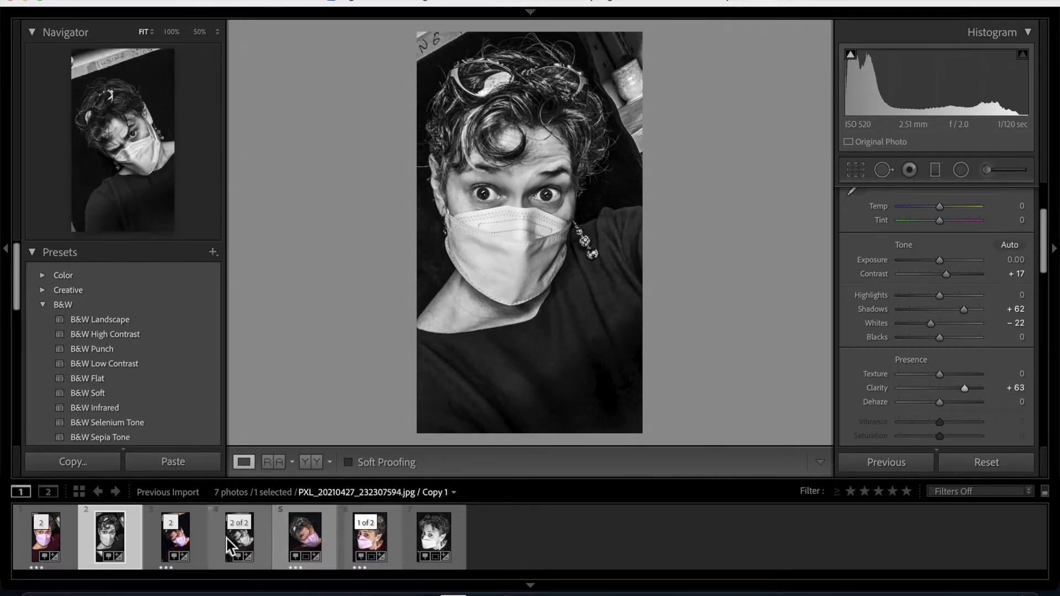
- Compare the second portrait's color version with its black-and-white copy, and view the last color portrait
left_click(197, 540)
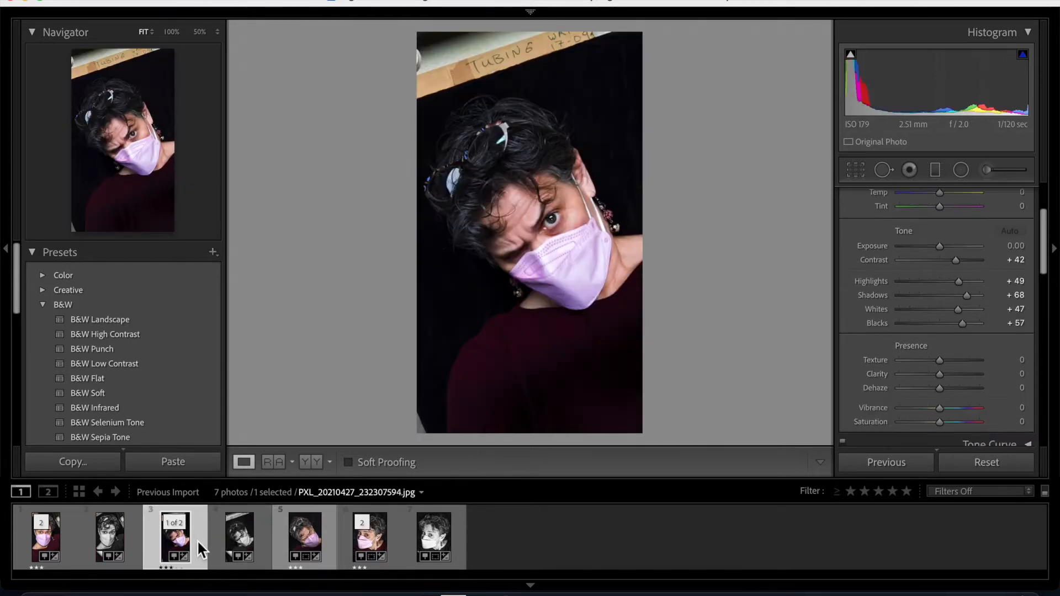
key("Right")
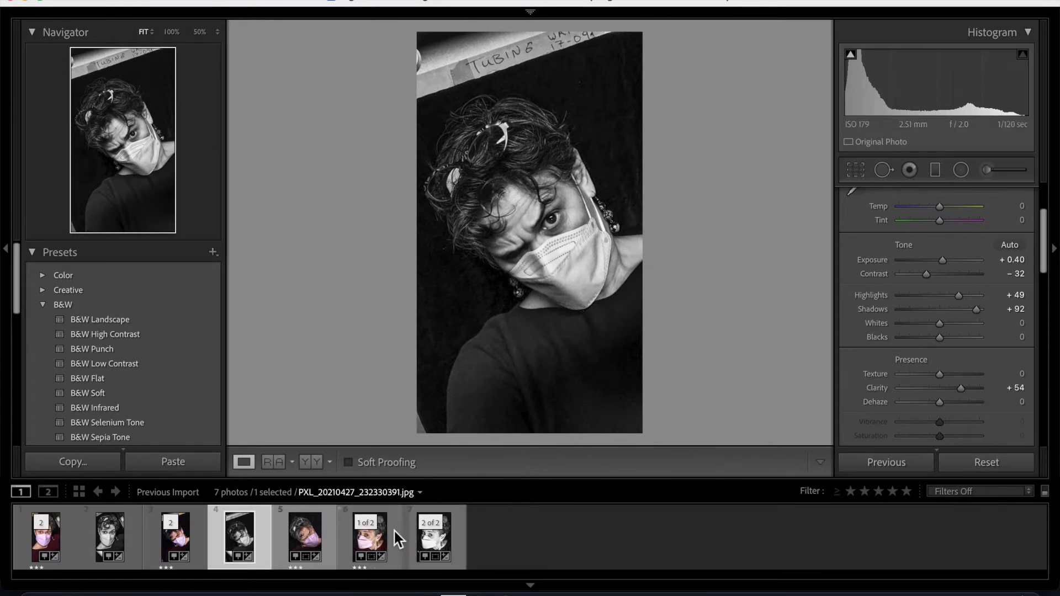
left_click(365, 545)
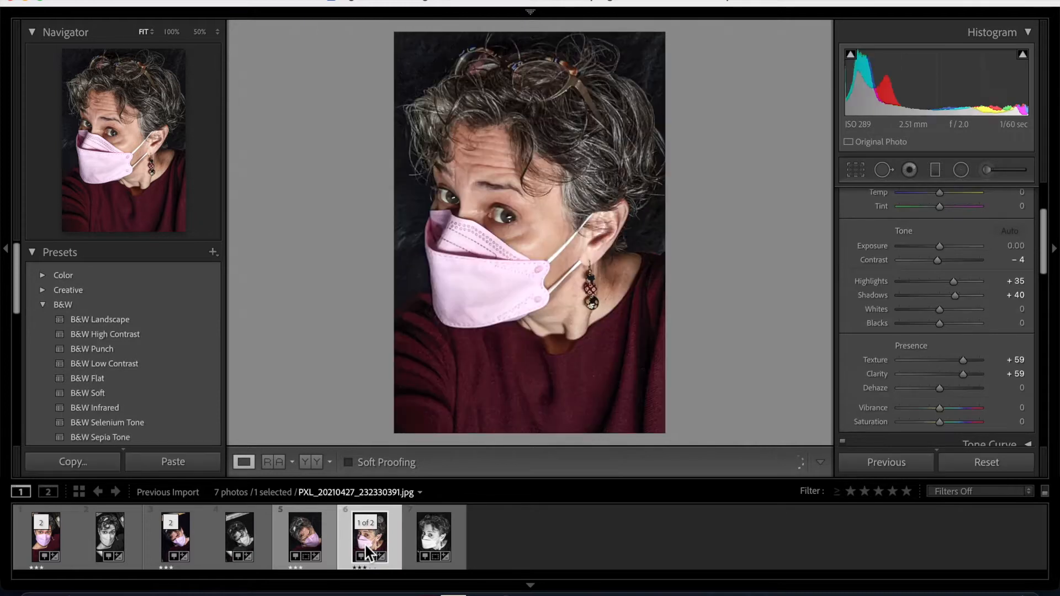
- Set Clarity to +50 on the black-and-white copy of the last portrait
left_click(436, 539)
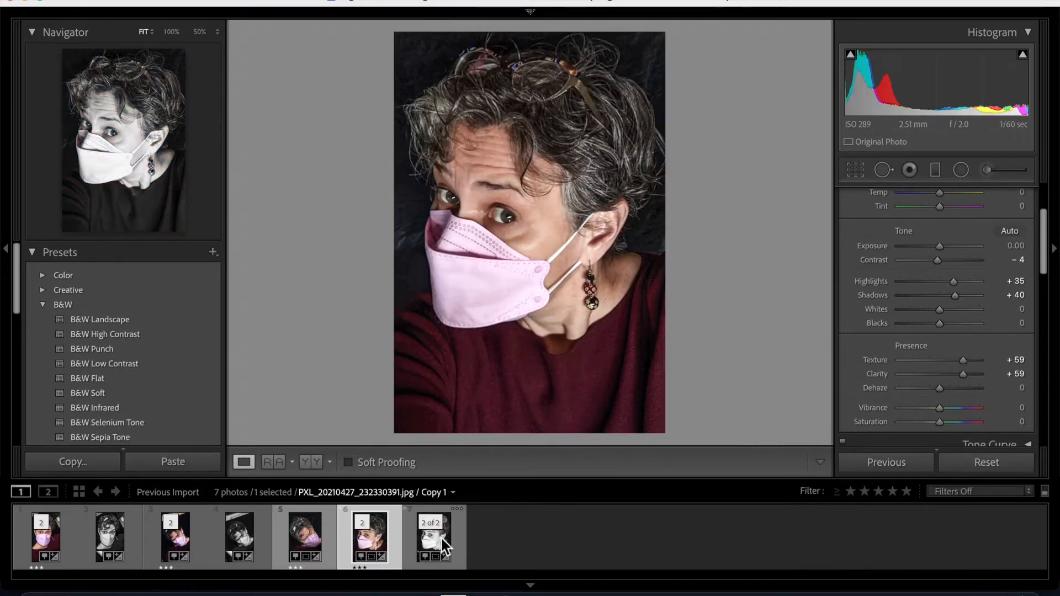
scroll(946, 366, "down", 2)
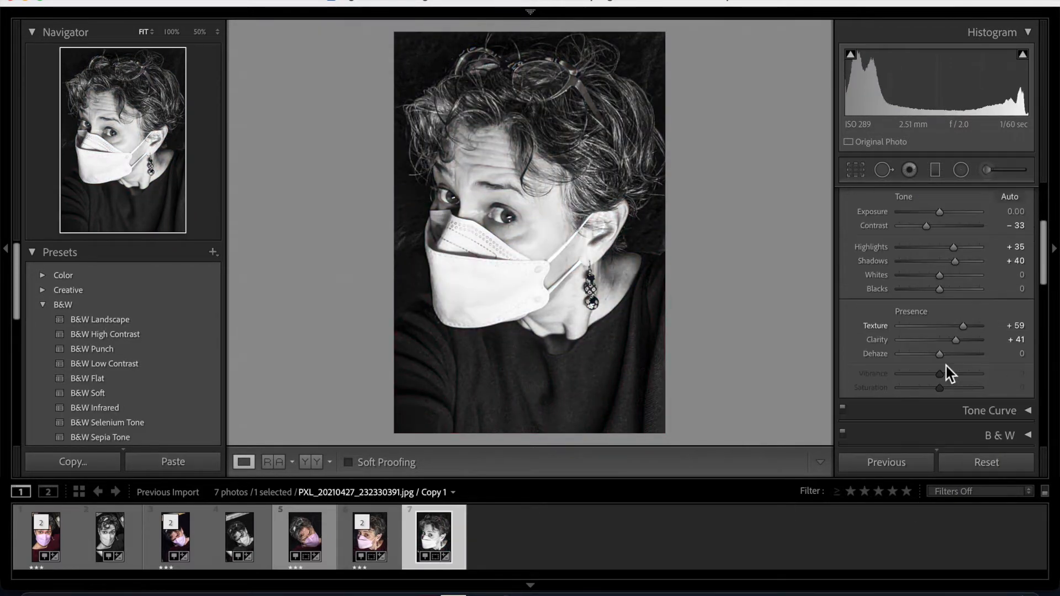
left_click_drag(942, 343, 961, 341)
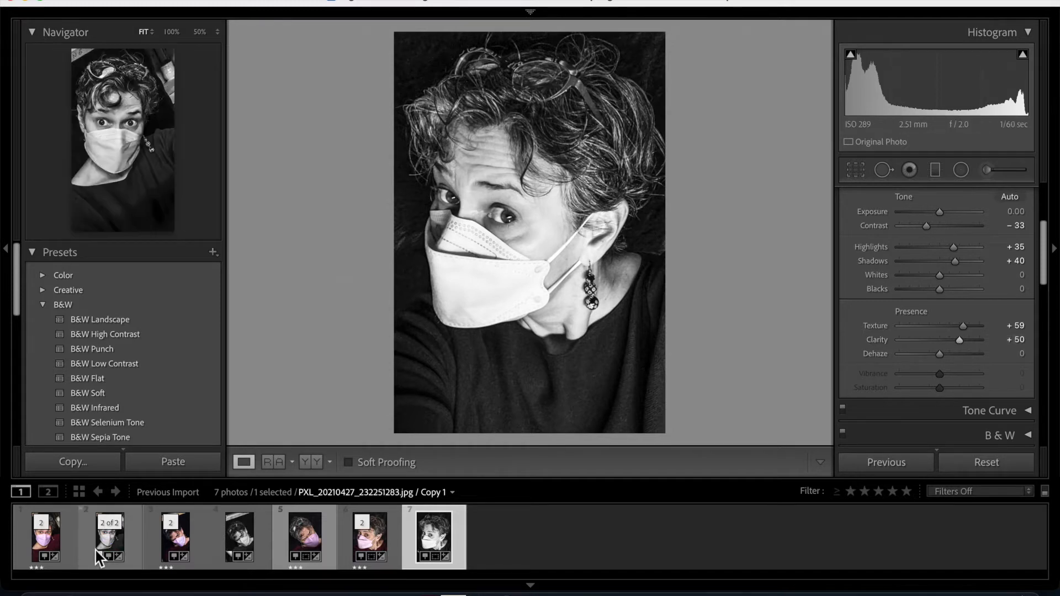
- Select the first color portrait together with its black-and-white copy, and switch to Photoshop
left_click(71, 541)
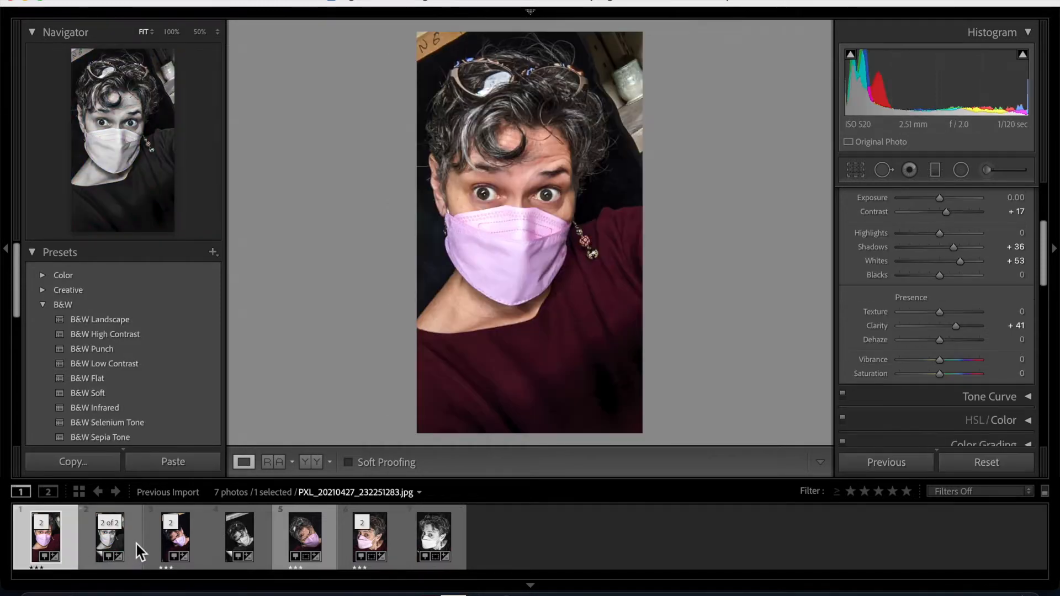
left_click(137, 544, "super")
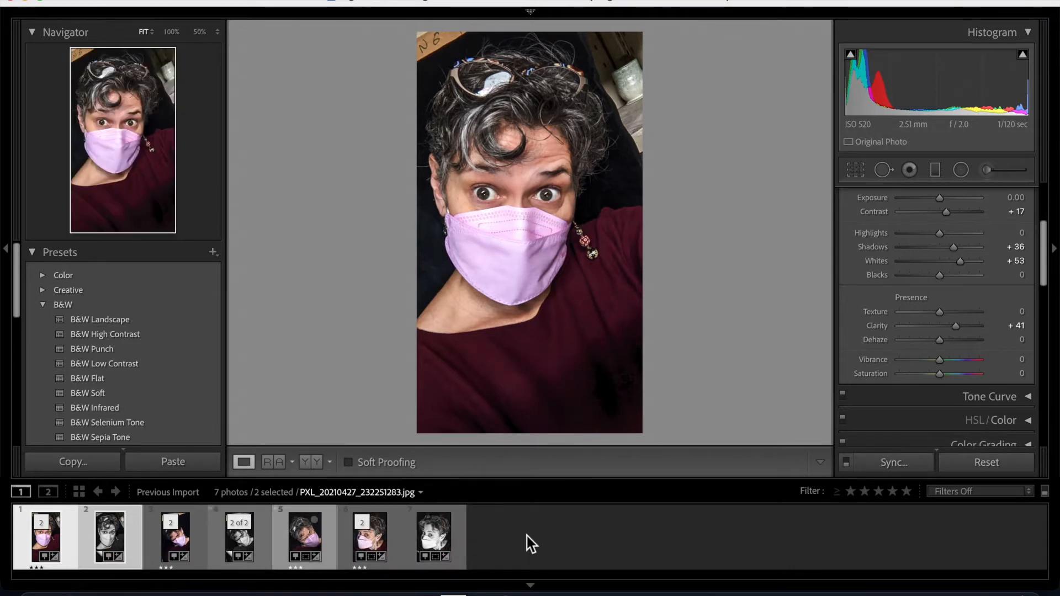
mouse_move(27, 2)
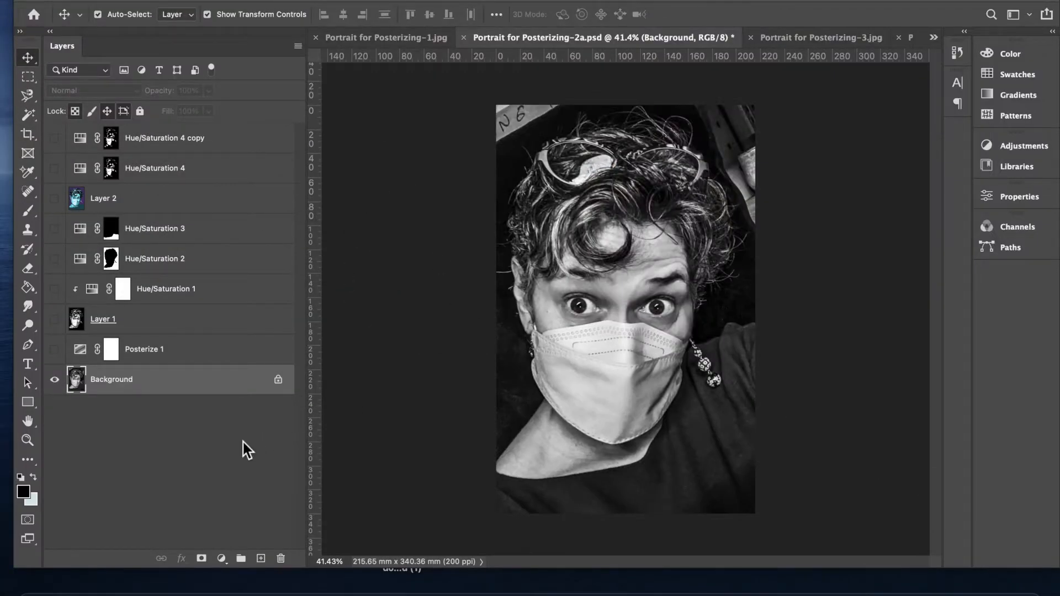
- Deselect the Background layer and look up Posterize among the new adjustment layer types without adding one
left_click(247, 450)
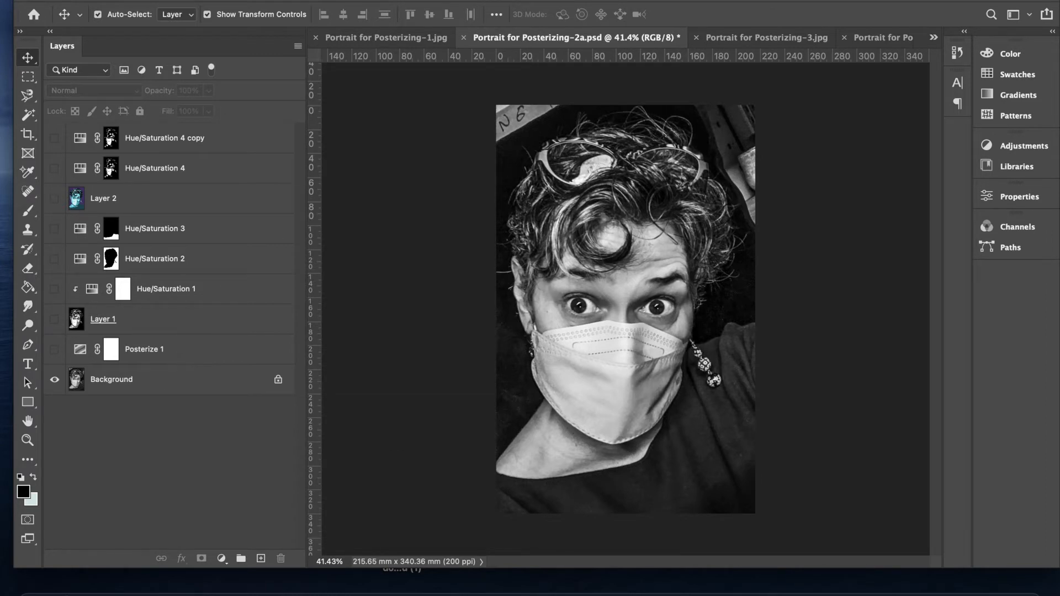
left_click(245, 1)
mouse_move(287, 166)
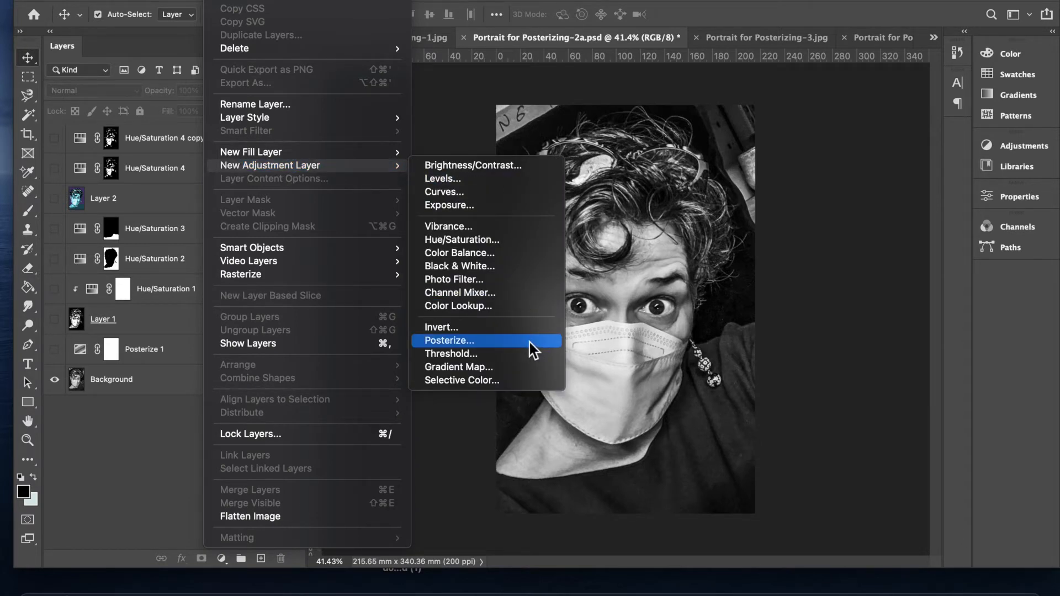
left_click(144, 452)
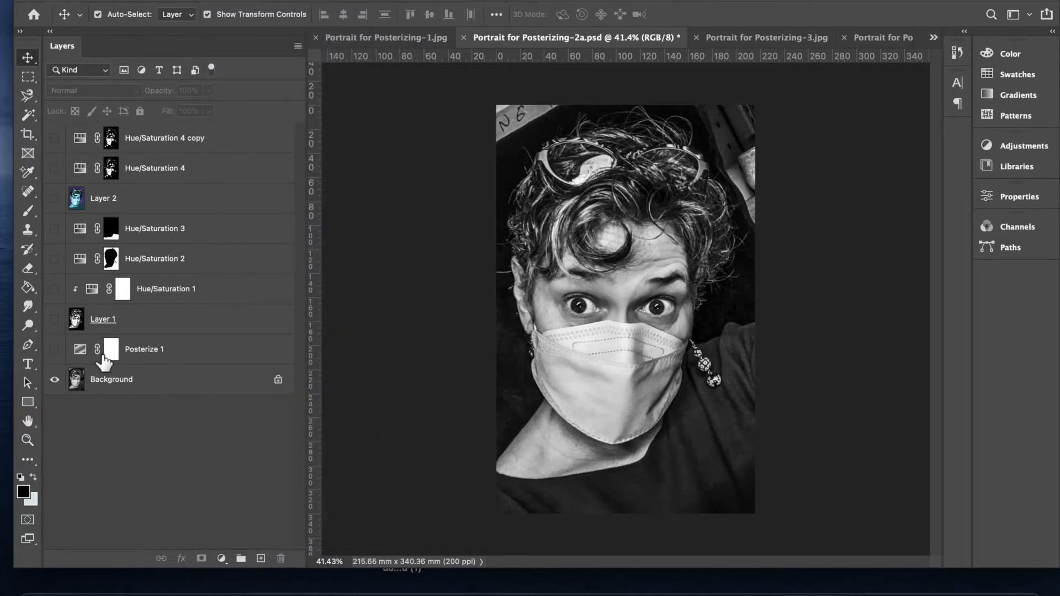
- Show the Posterize 1 layer, open its settings and try Levels values of 2, 3, 4 and 6
left_click(55, 349)
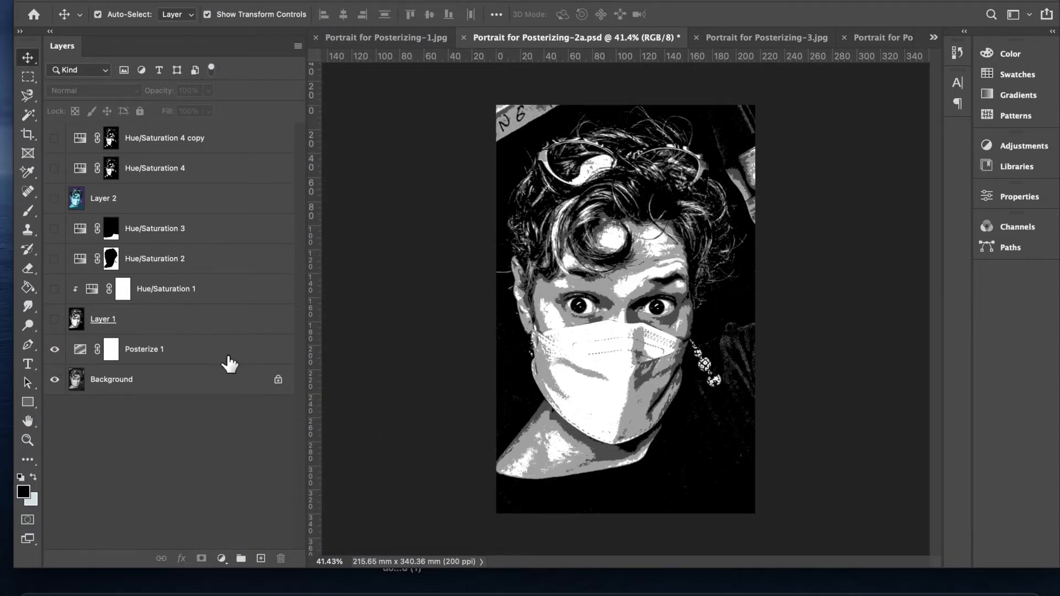
double_click(80, 349)
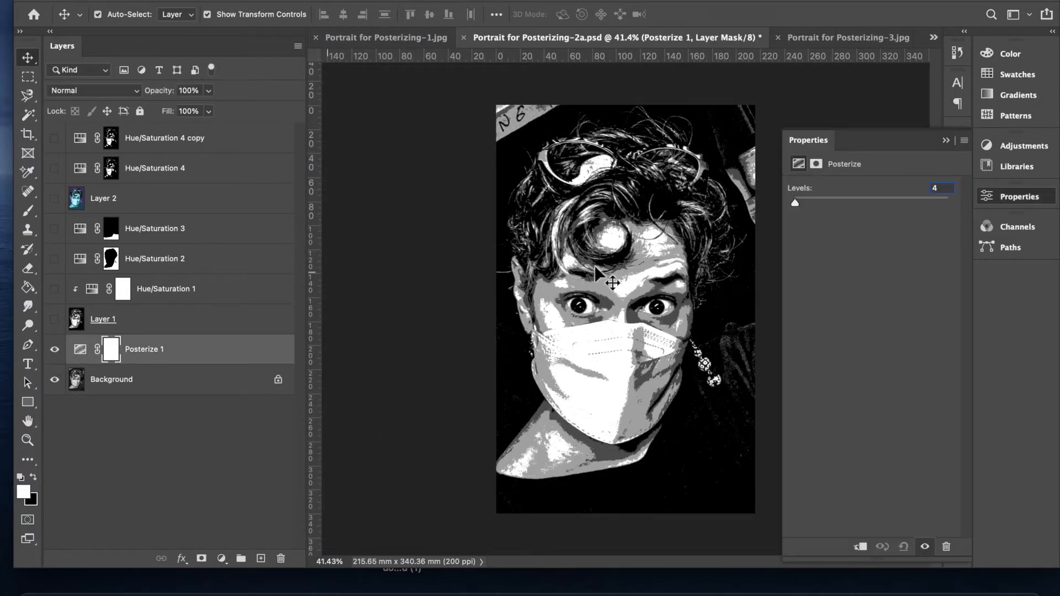
left_click_drag(794, 207, 798, 213)
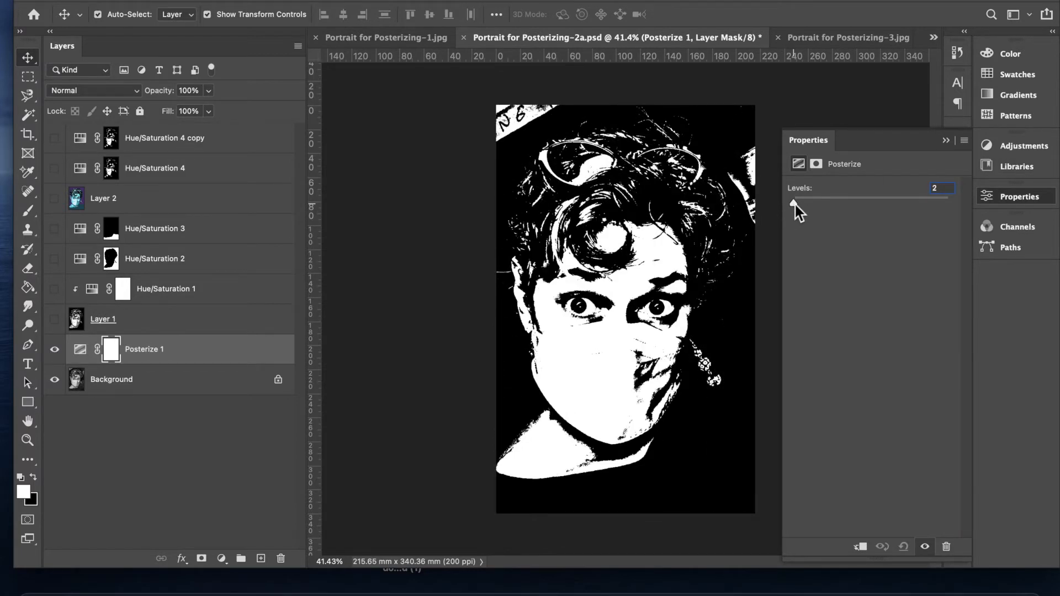
left_click_drag(796, 204, 796, 206)
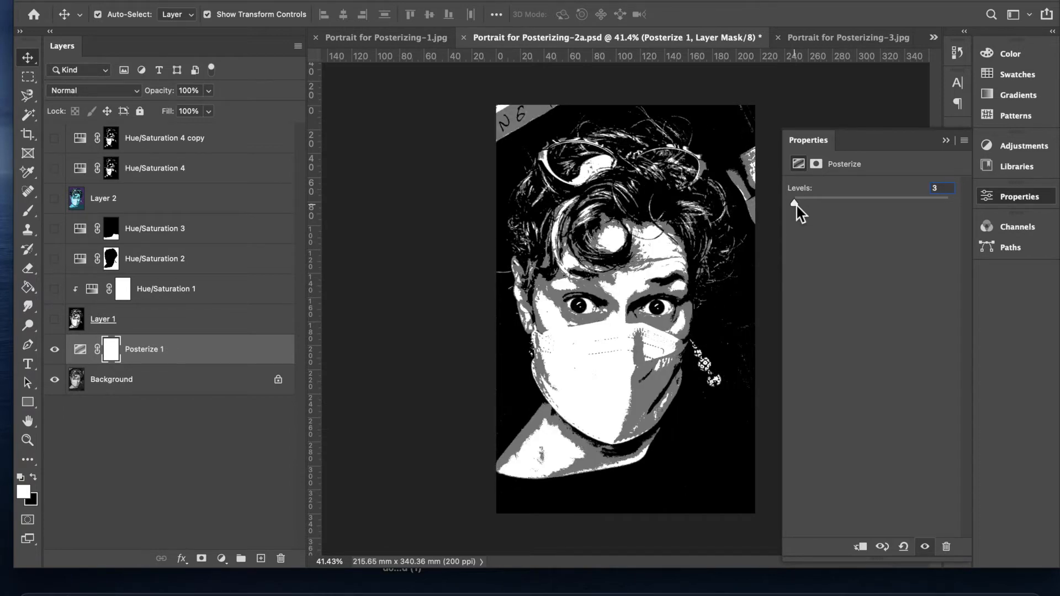
left_click_drag(798, 213, 799, 212)
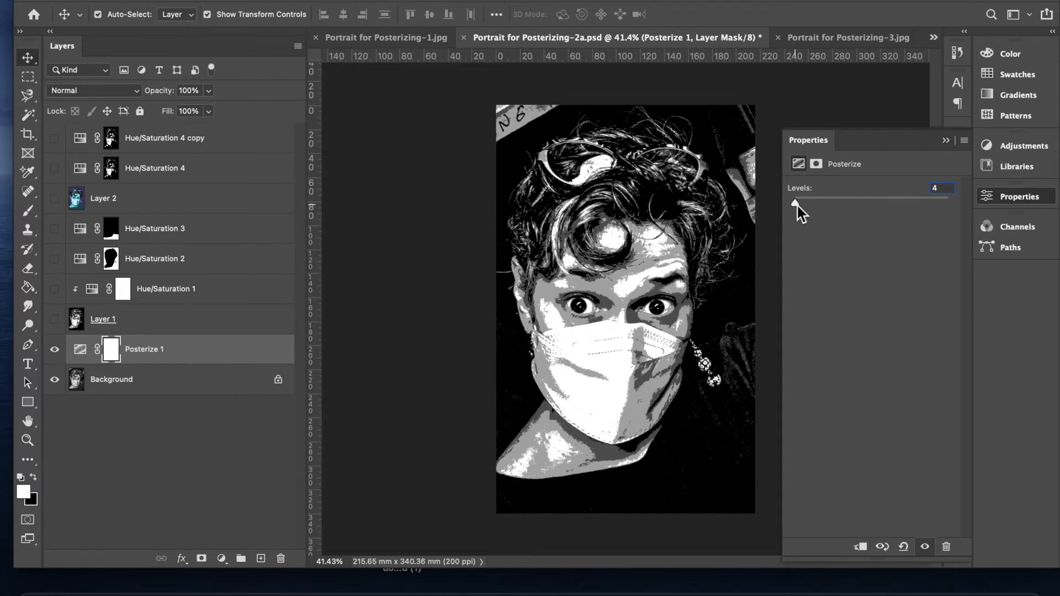
left_click_drag(799, 212, 800, 212)
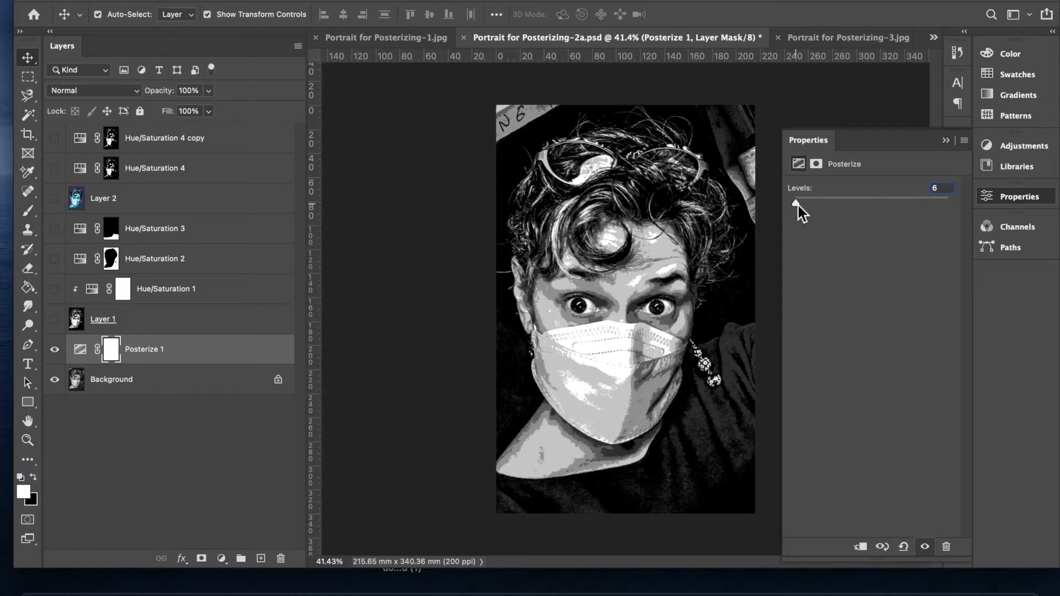
- Try 5 levels on the Posterize 1 adjustment, set Levels to 4 and close its settings
left_click(943, 197)
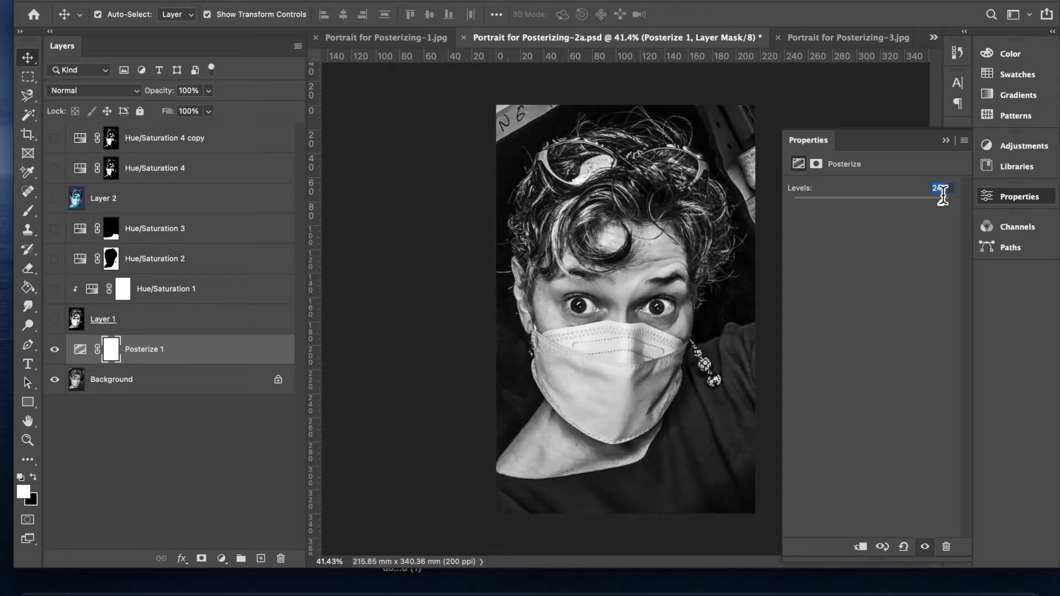
type("5")
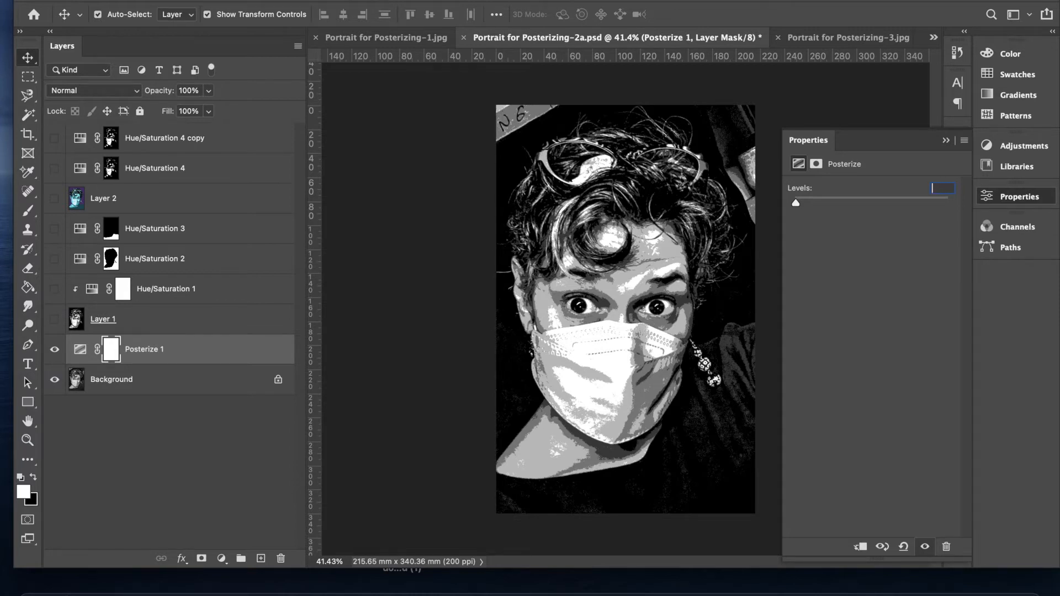
type("4")
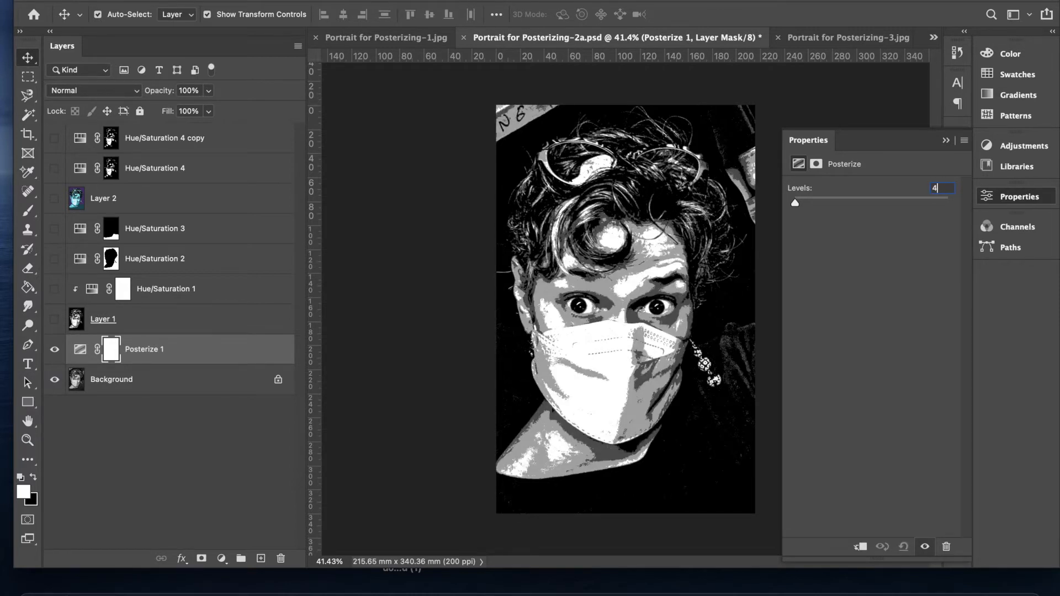
left_click(189, 430)
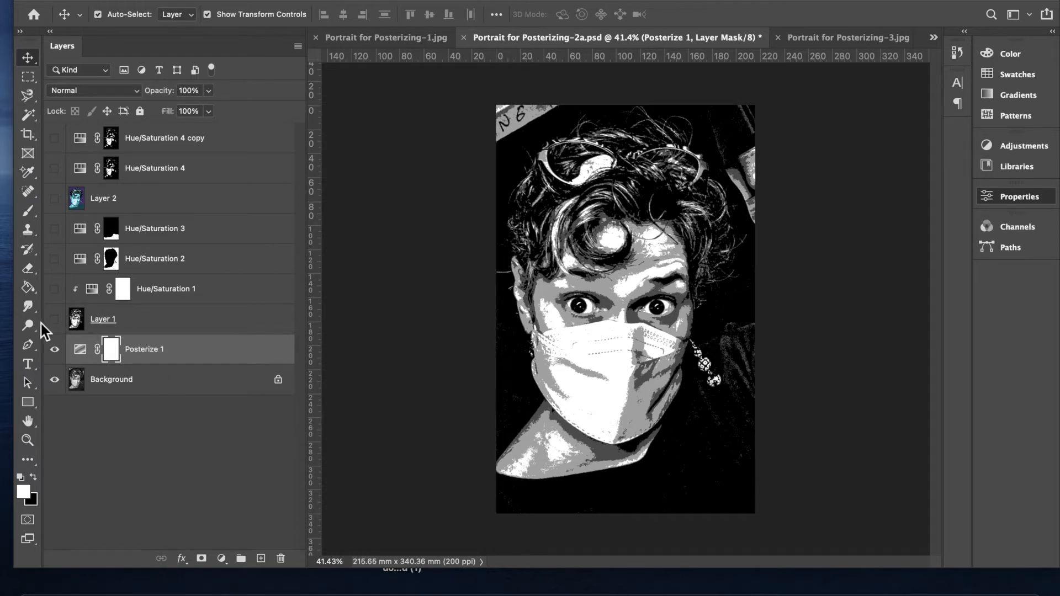
- Preview and hide Layer 1, and stamp all visible layers into a new layer above Posterize 1
left_click(54, 319)
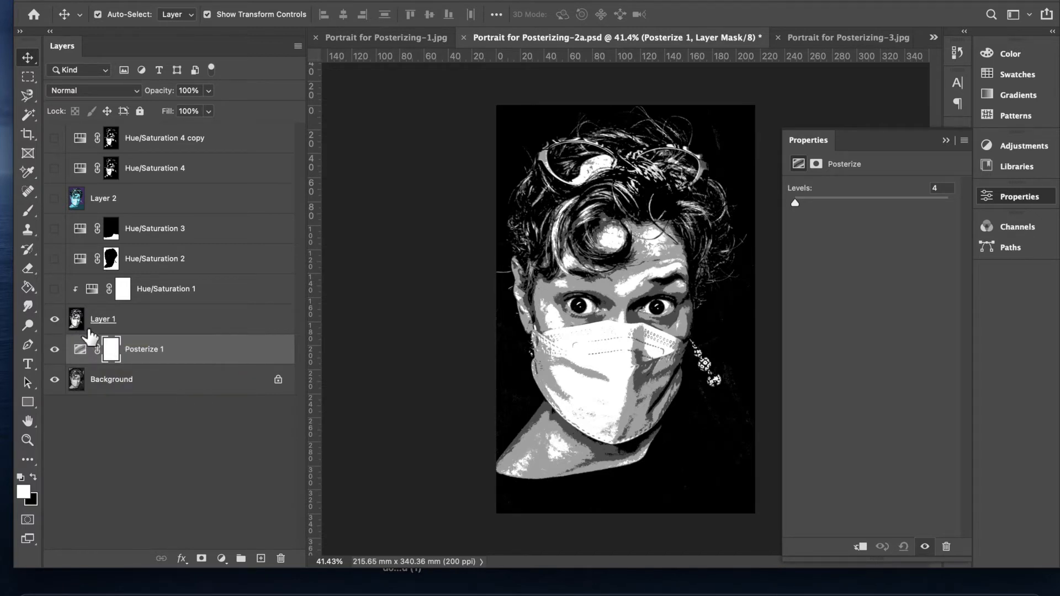
left_click(54, 319)
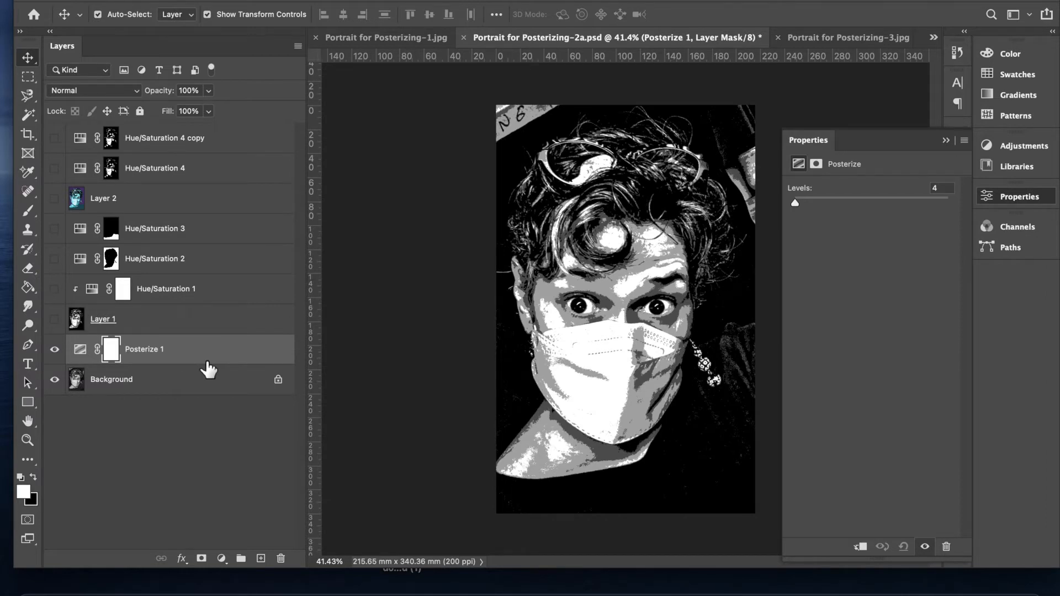
key("super+shift+alt+e")
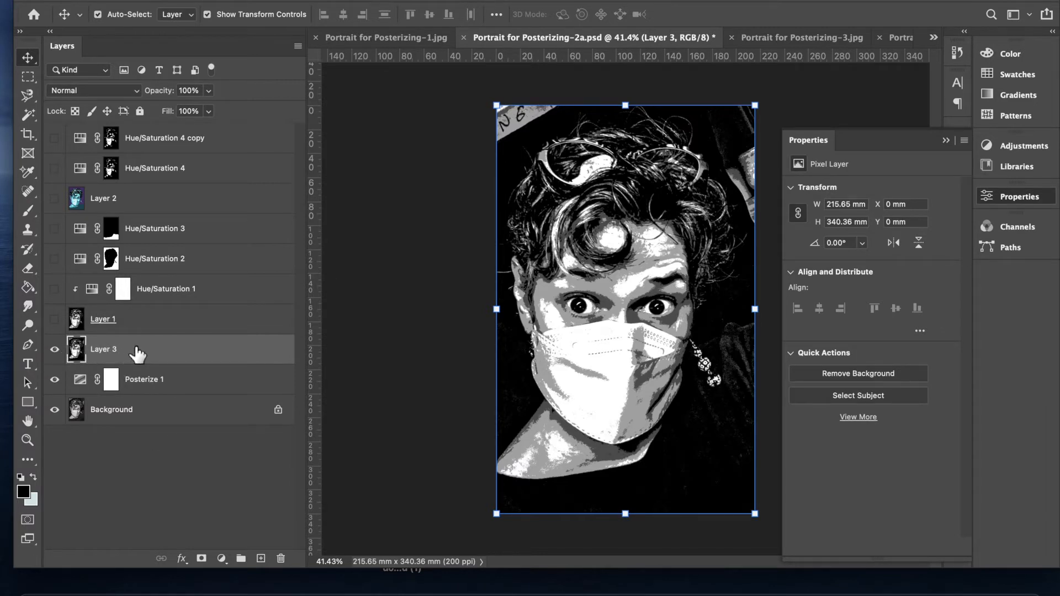
- Delete the stamped Layer 3, show Layer 1 and collapse the Posterize 1 settings
key("Delete")
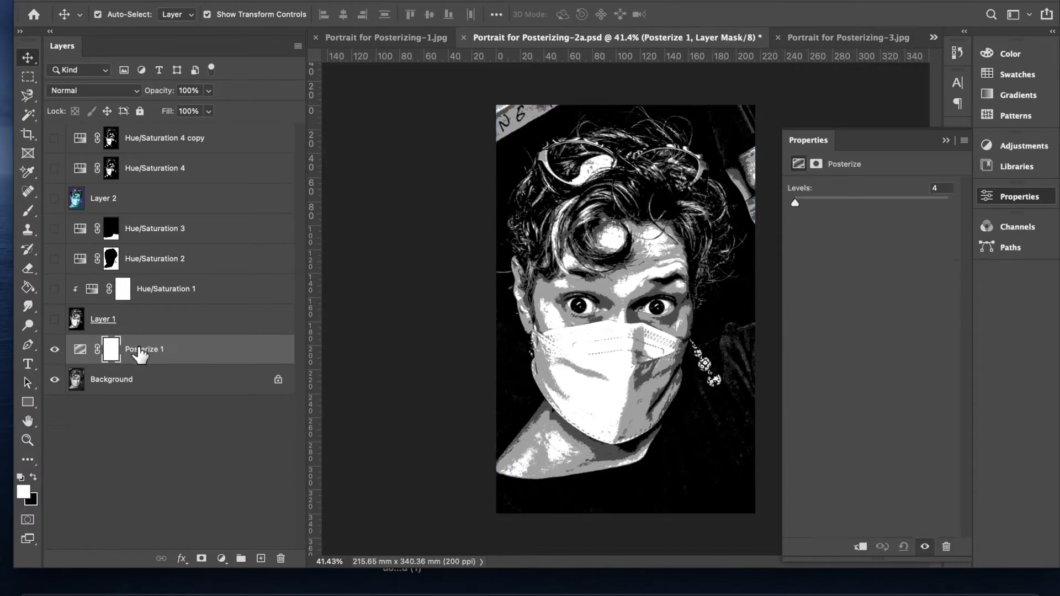
left_click(55, 320)
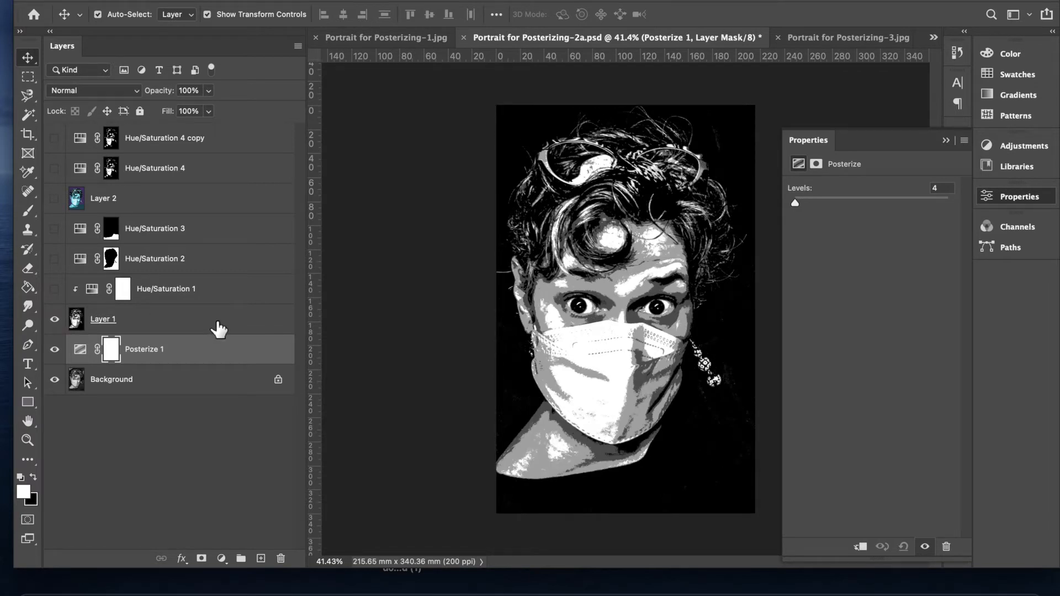
left_click(946, 141)
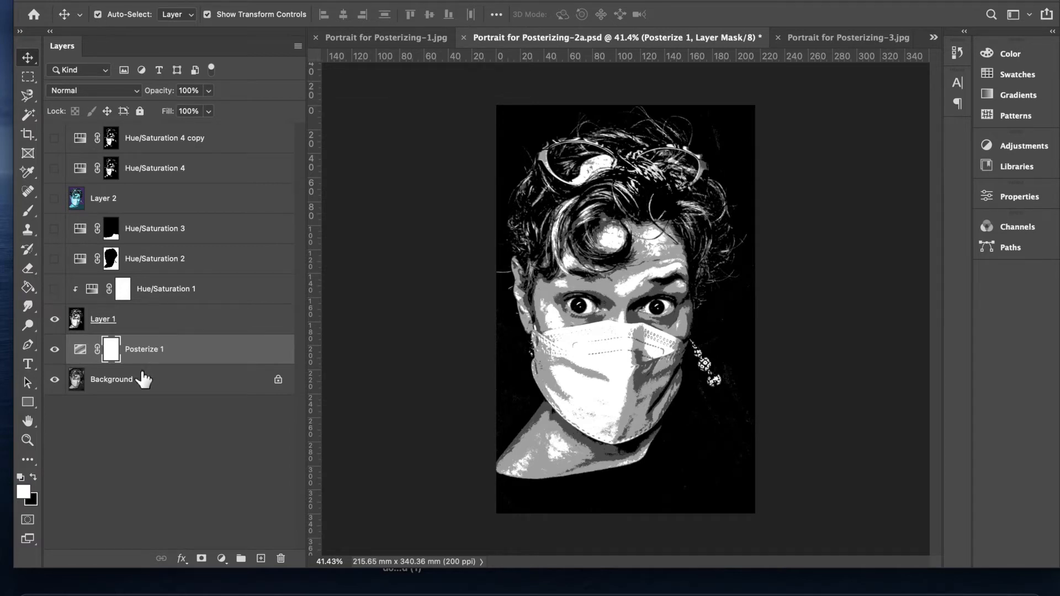
- Compare the image with Layer 1 hidden and shown, examining the dark clothing and background around the earring up close
left_click(56, 322)
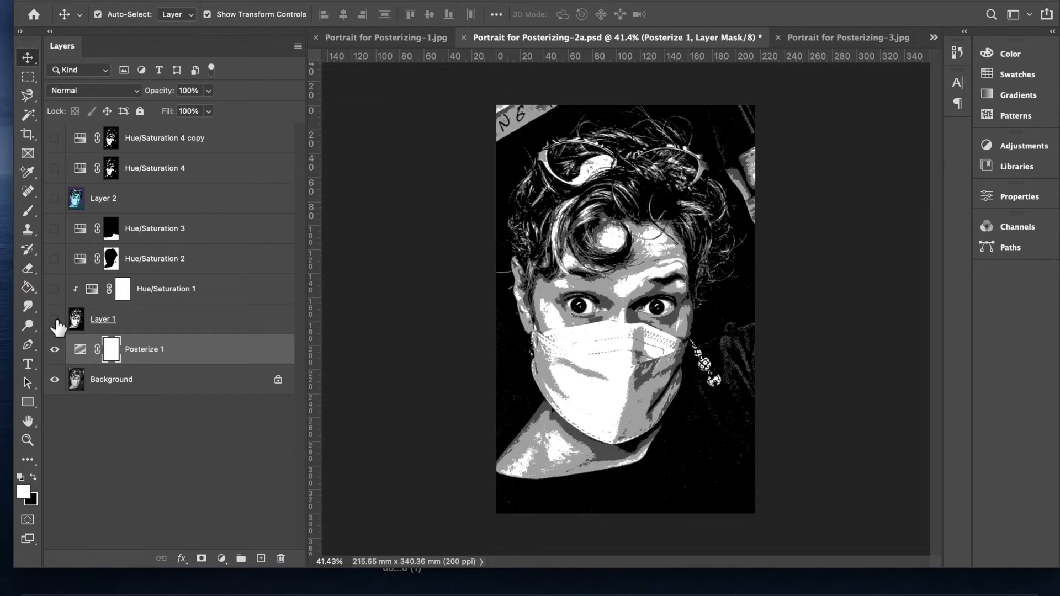
left_click(56, 321)
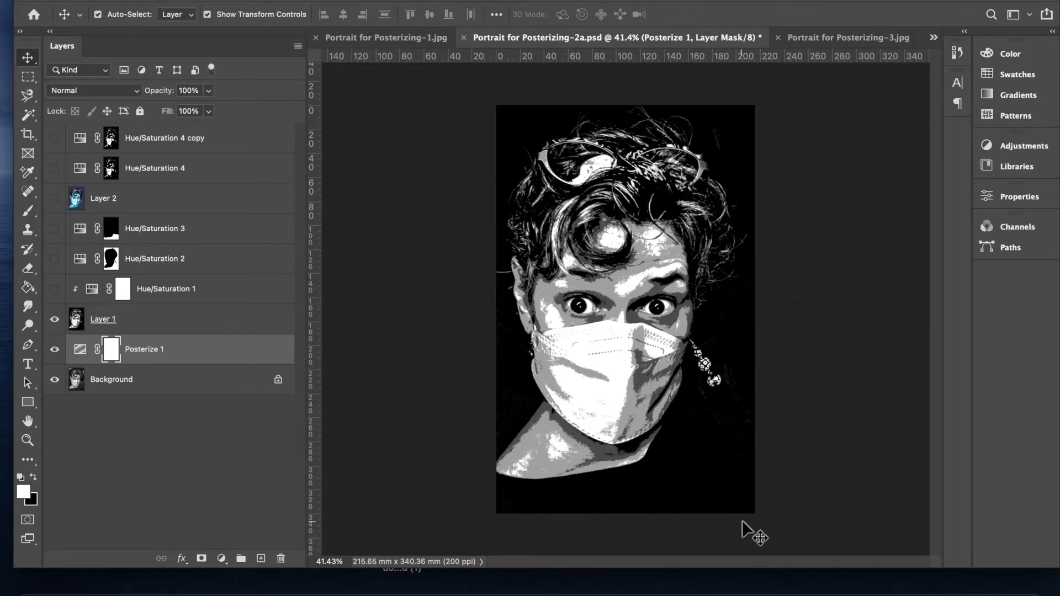
left_click(56, 321)
scroll(608, 422, "up", 5)
scroll(610, 425, "right", 8)
scroll(610, 425, "down", 4)
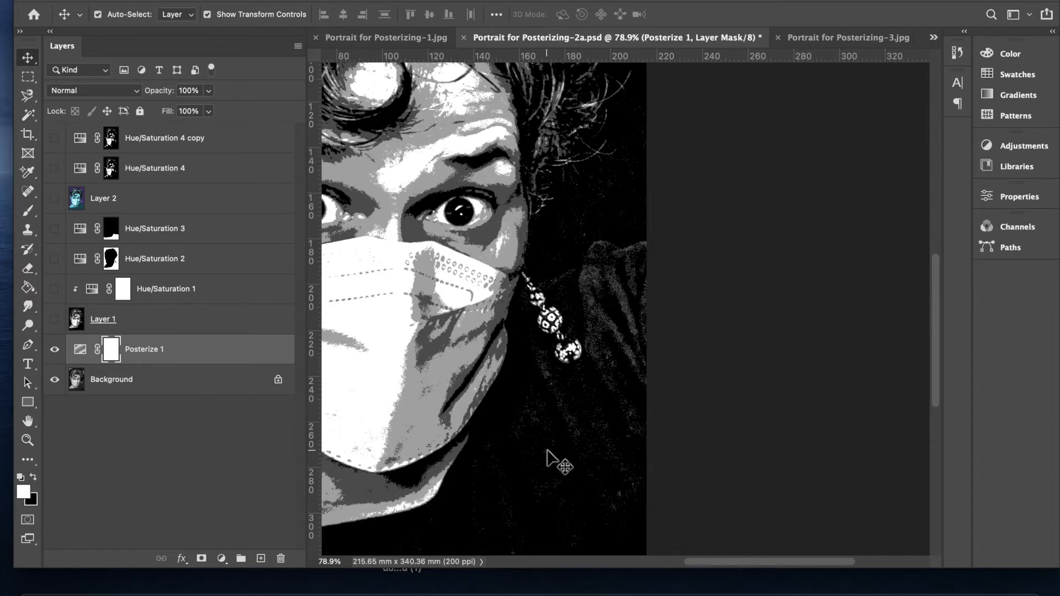
left_click(55, 320)
scroll(558, 440, "down", 1)
scroll(558, 436, "down", 2)
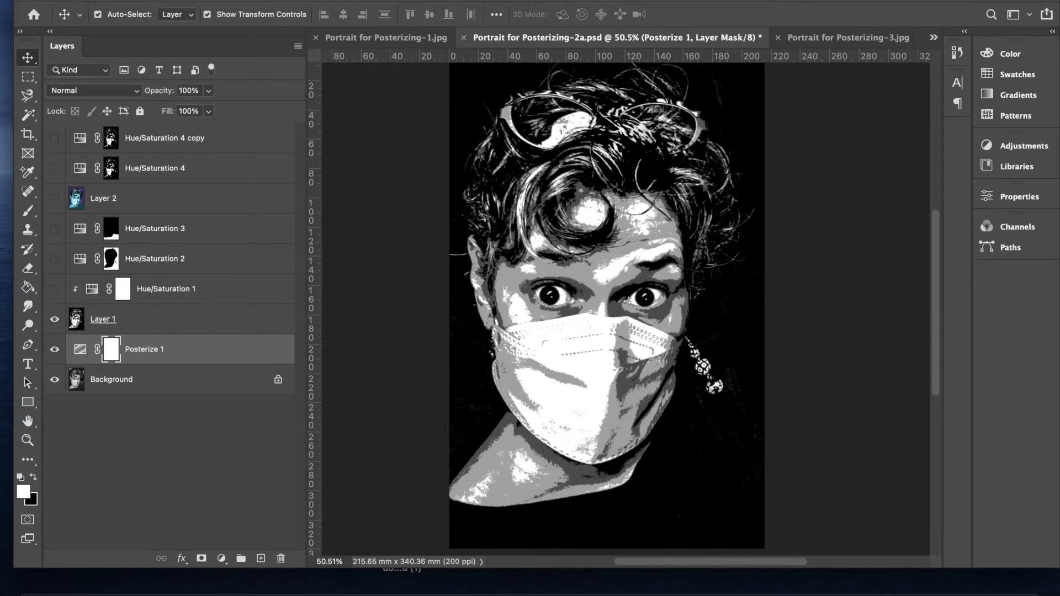
- Add a Hue/Saturation adjustment layer above Posterize 1, try Colorize on and off, and close its settings
left_click(222, 0)
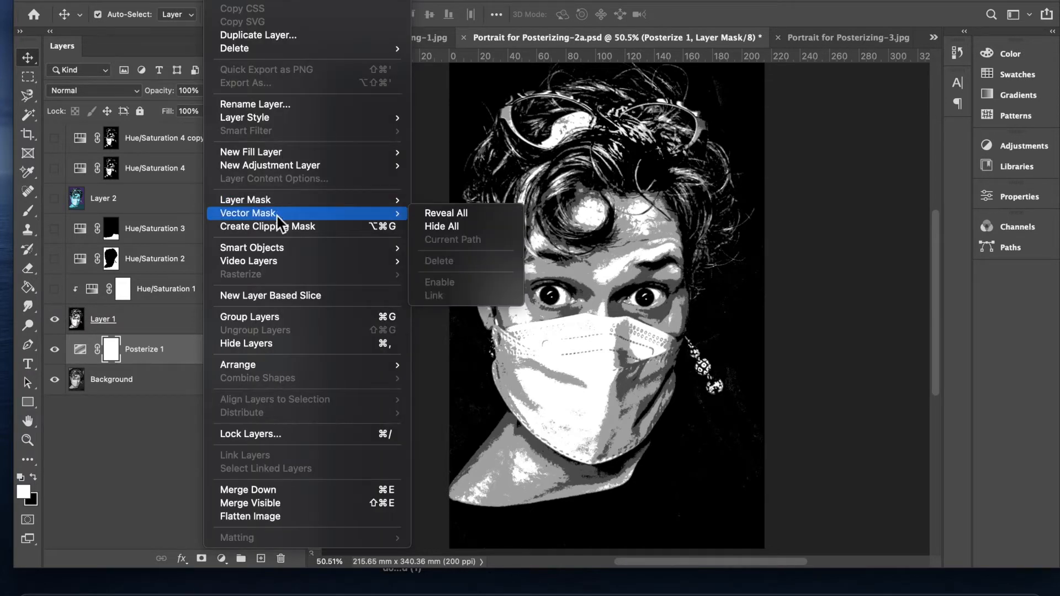
mouse_move(279, 167)
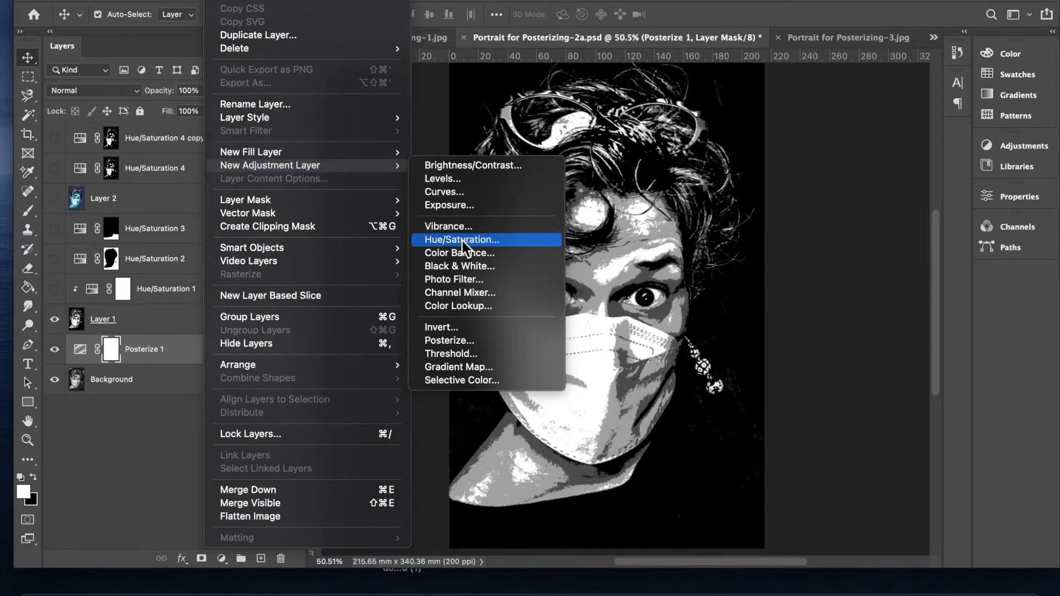
left_click(462, 246)
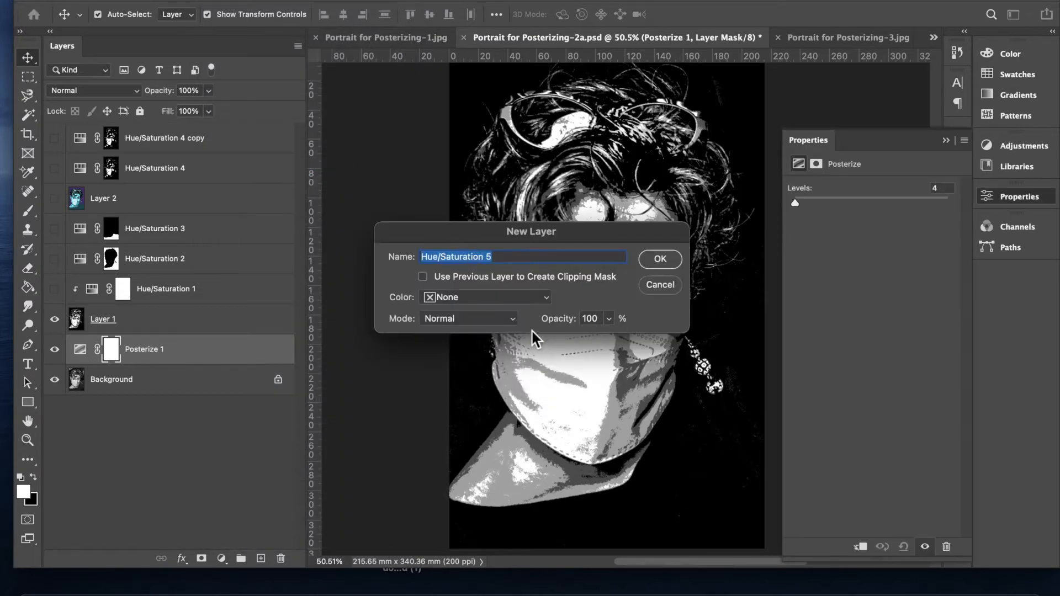
left_click(658, 261)
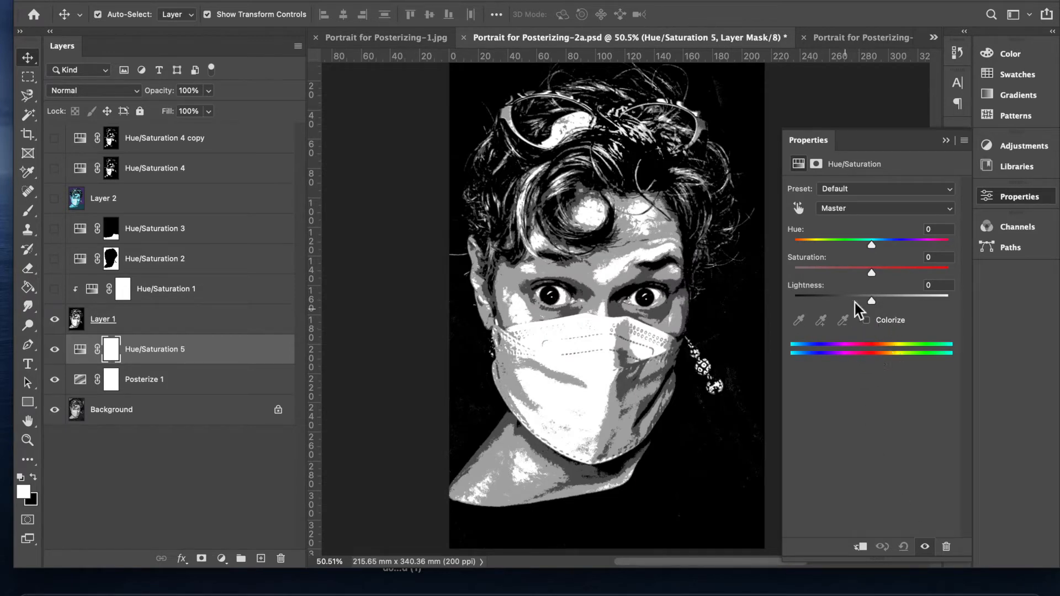
left_click(866, 321)
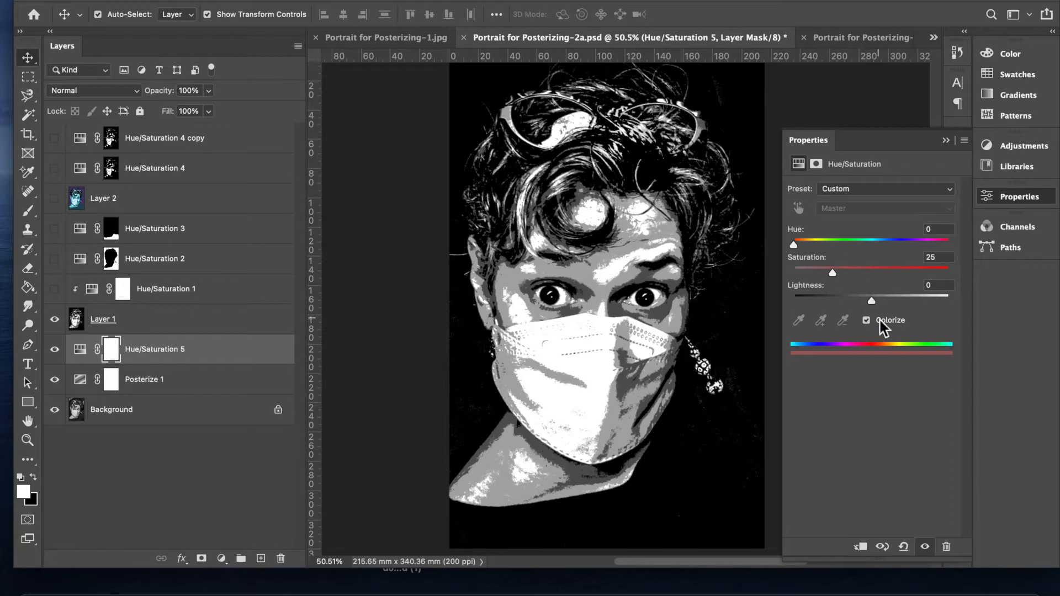
left_click(866, 321)
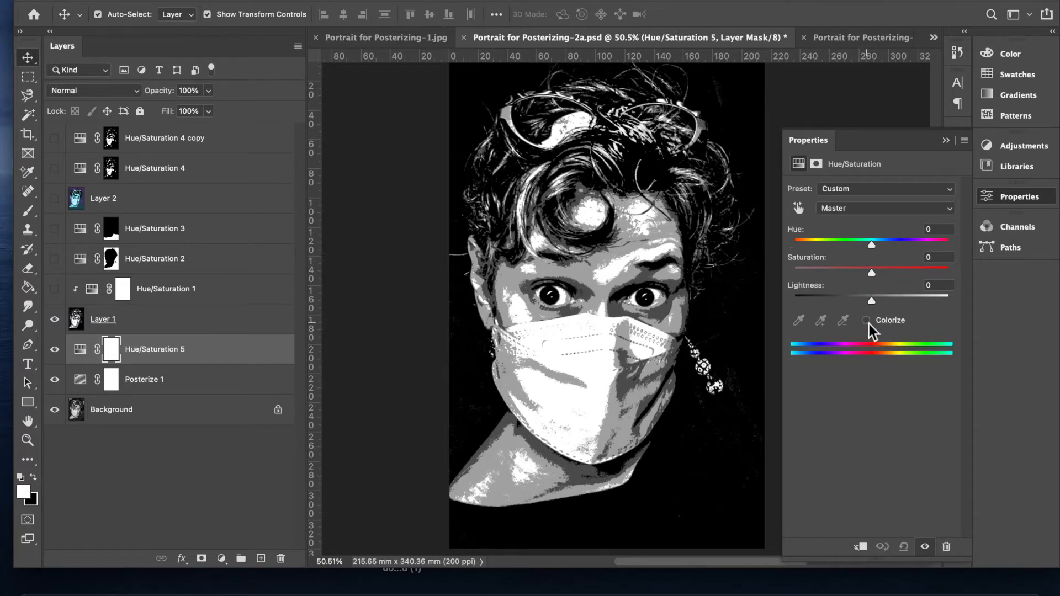
left_click(947, 141)
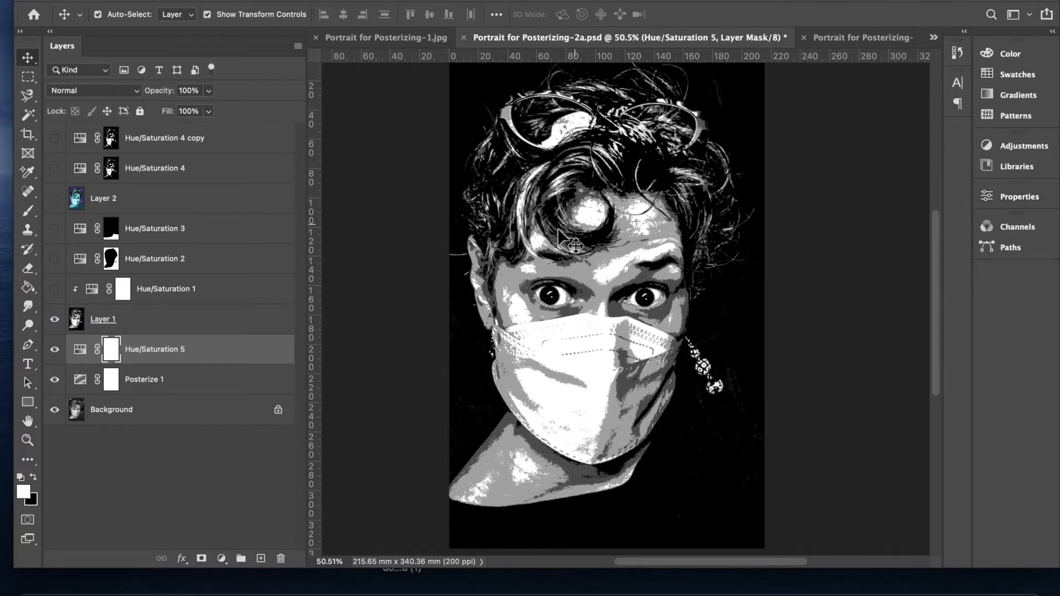
- Delete the Hue/Saturation 5 layer above Posterize 1, leaving the clipped Hue/Saturation 1 layer selected
left_click(154, 319)
left_click(194, 292)
left_click_drag(157, 346, 281, 559)
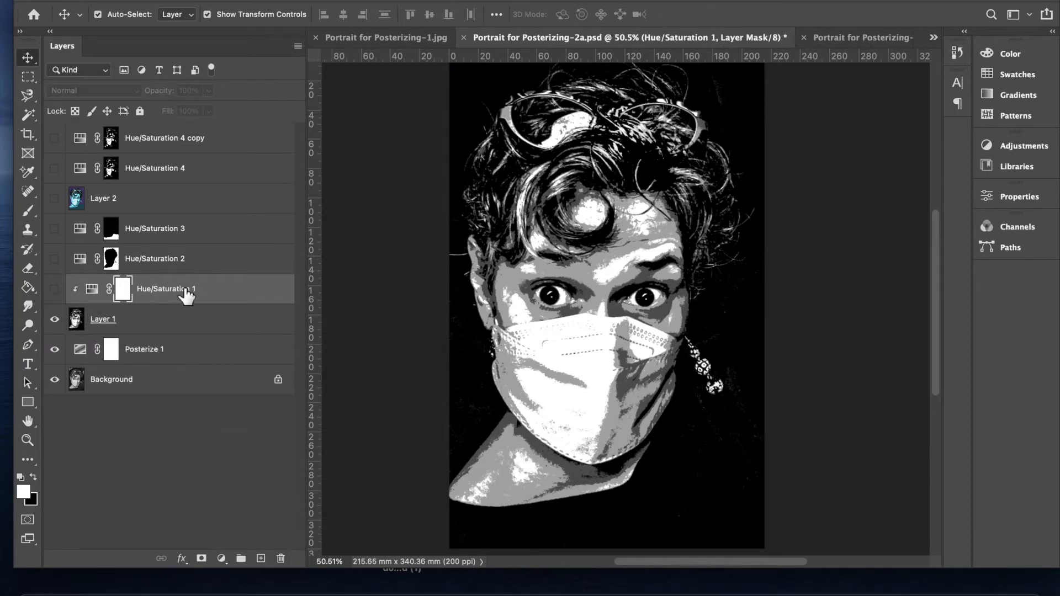
- Show the clipped Hue/Saturation 1 layer and set its Hue to 198, Saturation to 58 and Lightness to -6
left_click(54, 289)
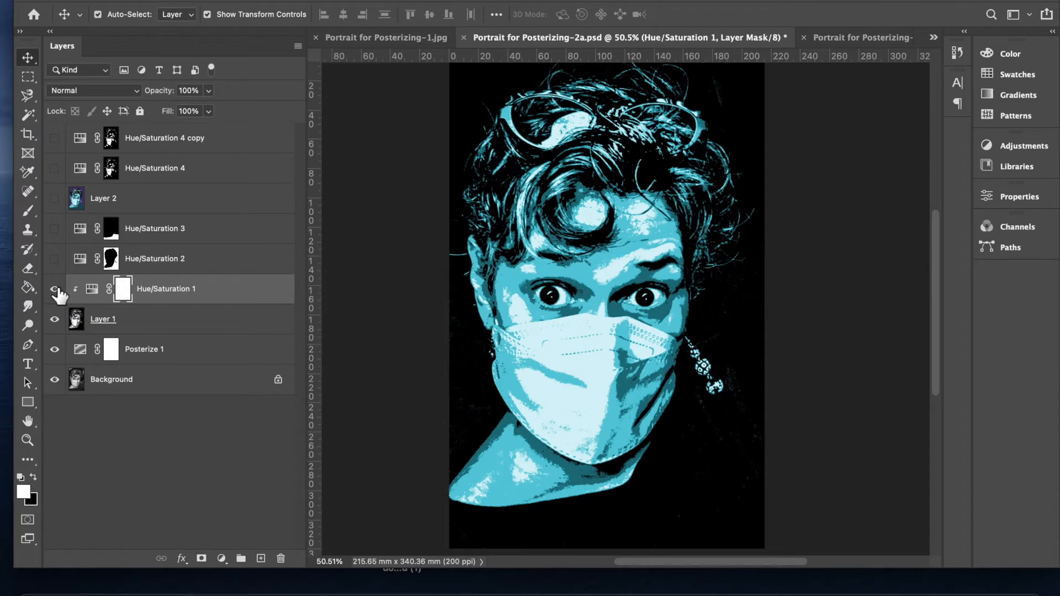
double_click(93, 289)
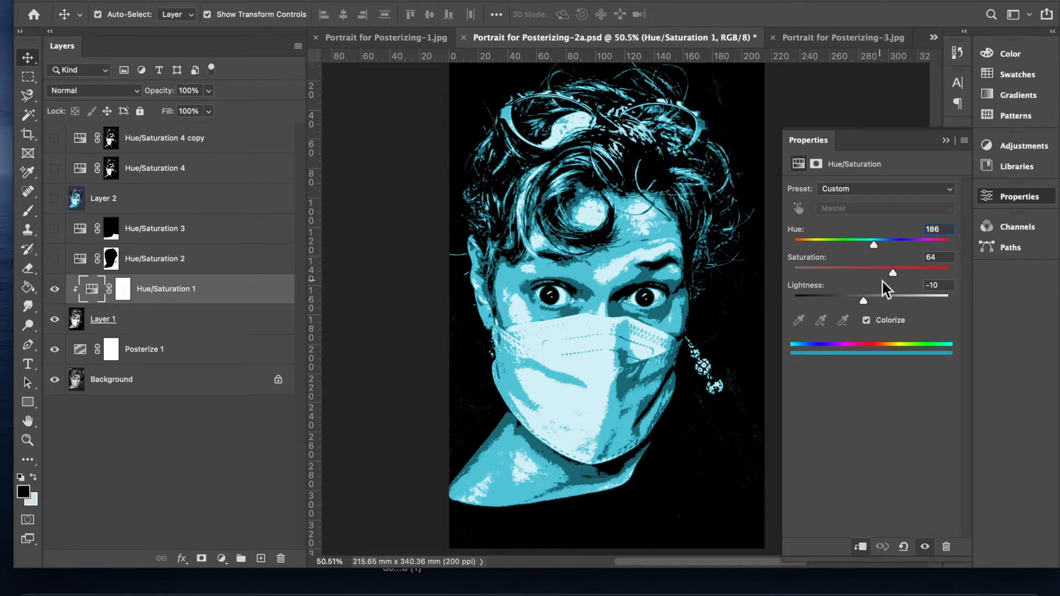
left_click_drag(865, 302, 876, 275)
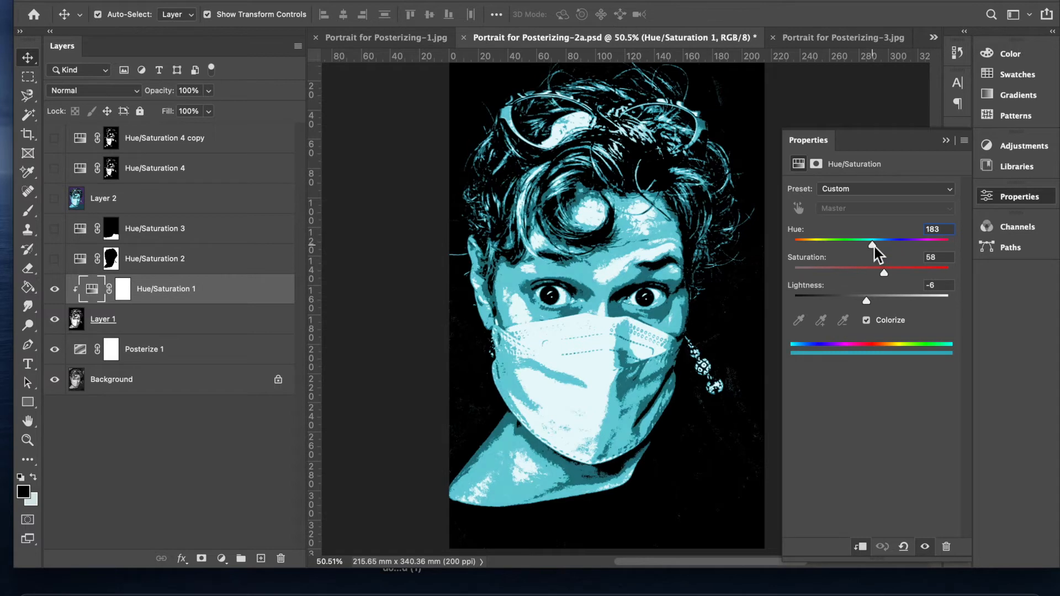
mouse_move(875, 246)
left_mouse_down()
mouse_move(900, 246)
mouse_move(879, 246)
left_mouse_up()
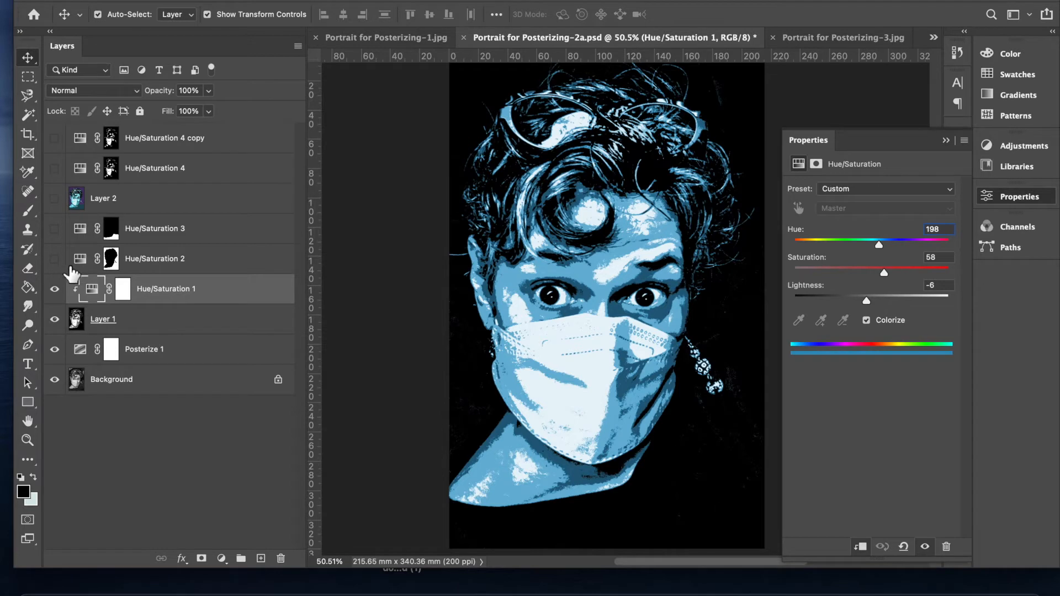
- With Hue/Saturation 2 active, try a Magic Wand selection of the black areas, turn on Contiguous and deselect
left_click(231, 267)
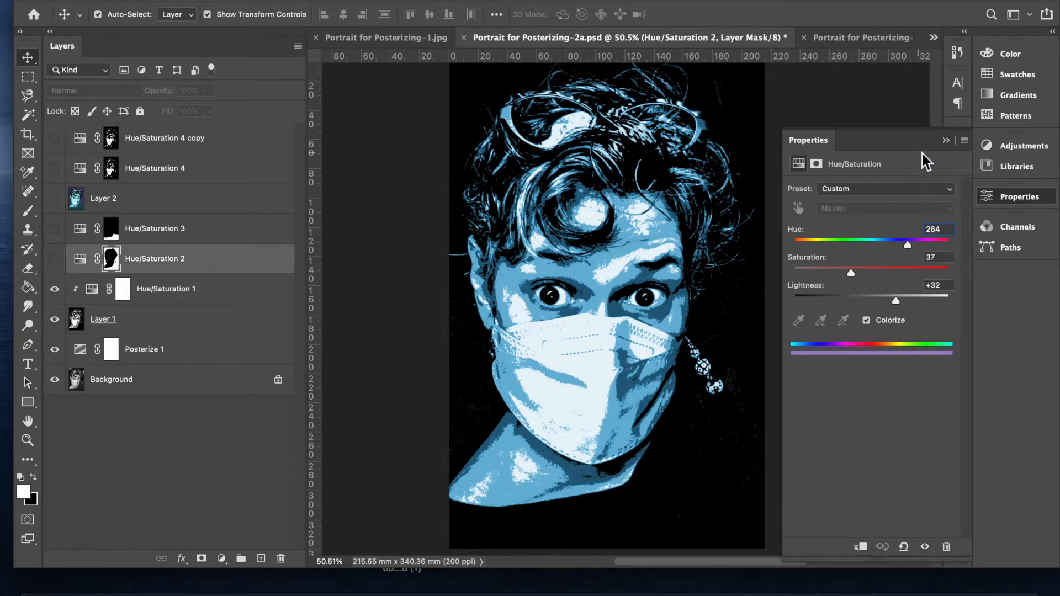
left_click(946, 142)
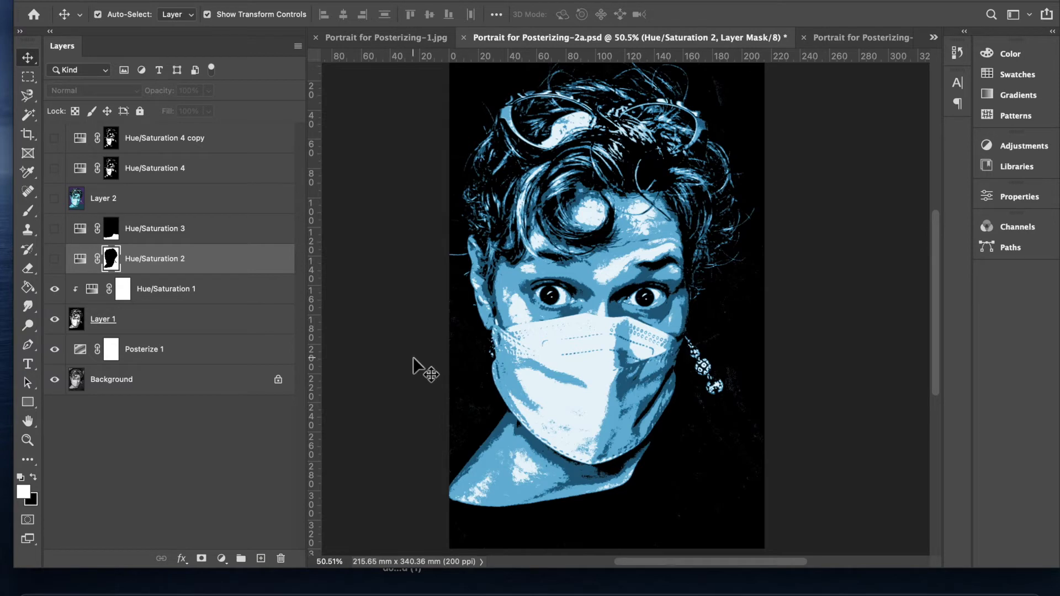
left_click(28, 115)
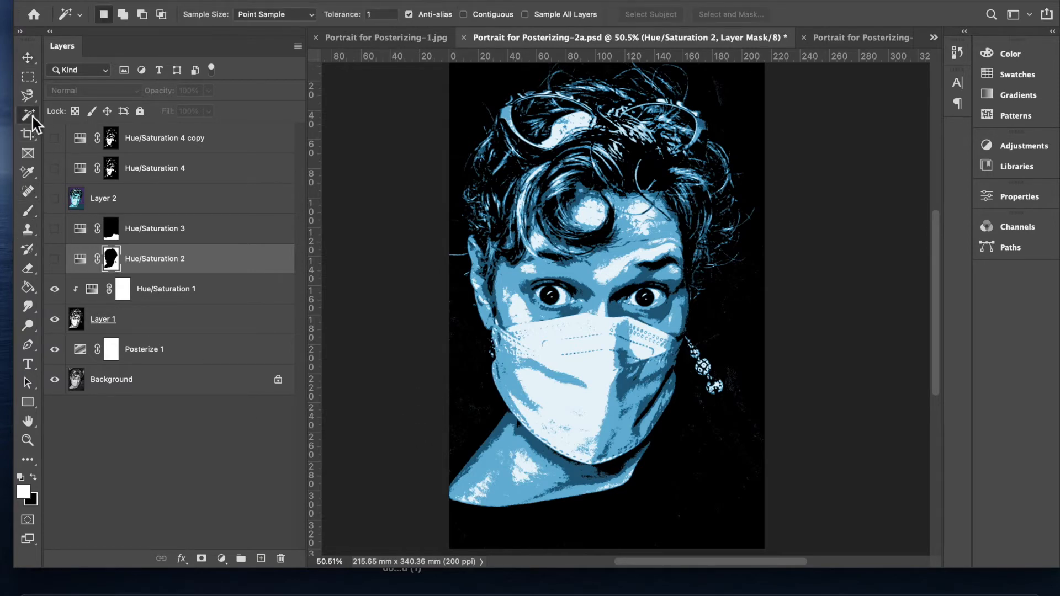
left_click(476, 82)
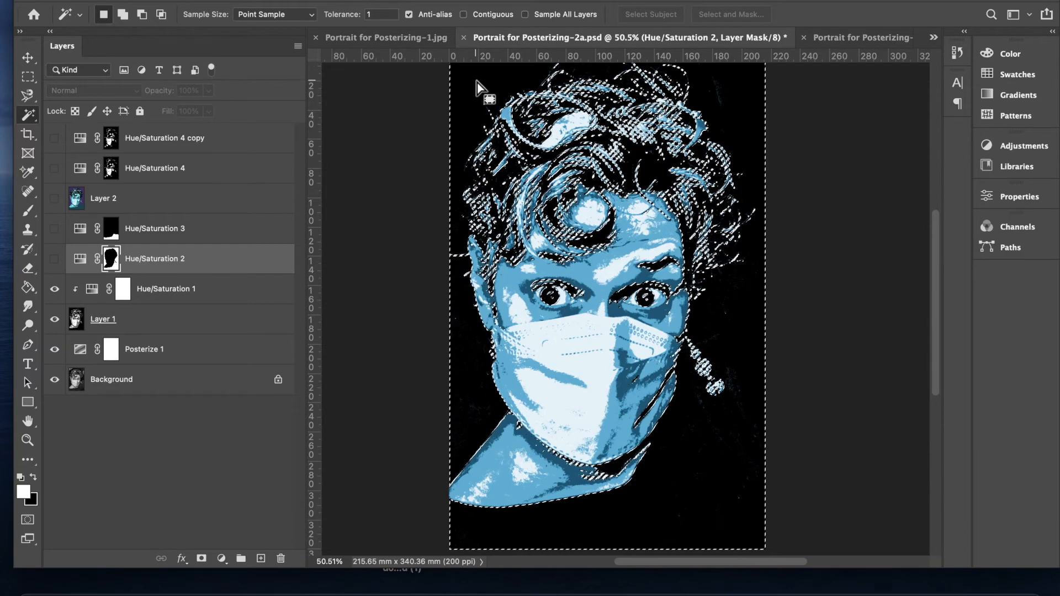
left_click(492, 15)
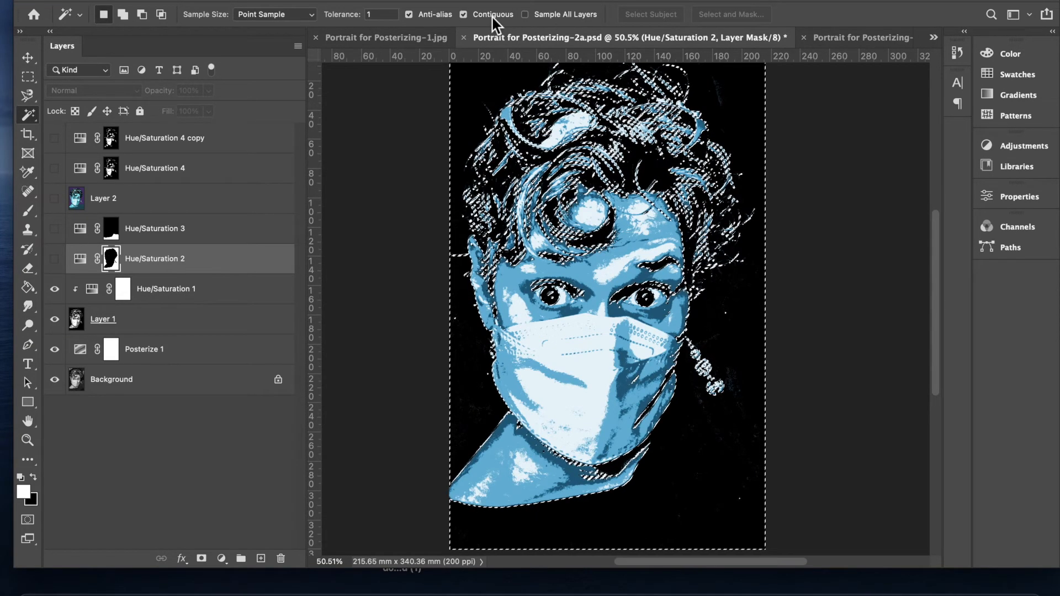
key("ctrl+d")
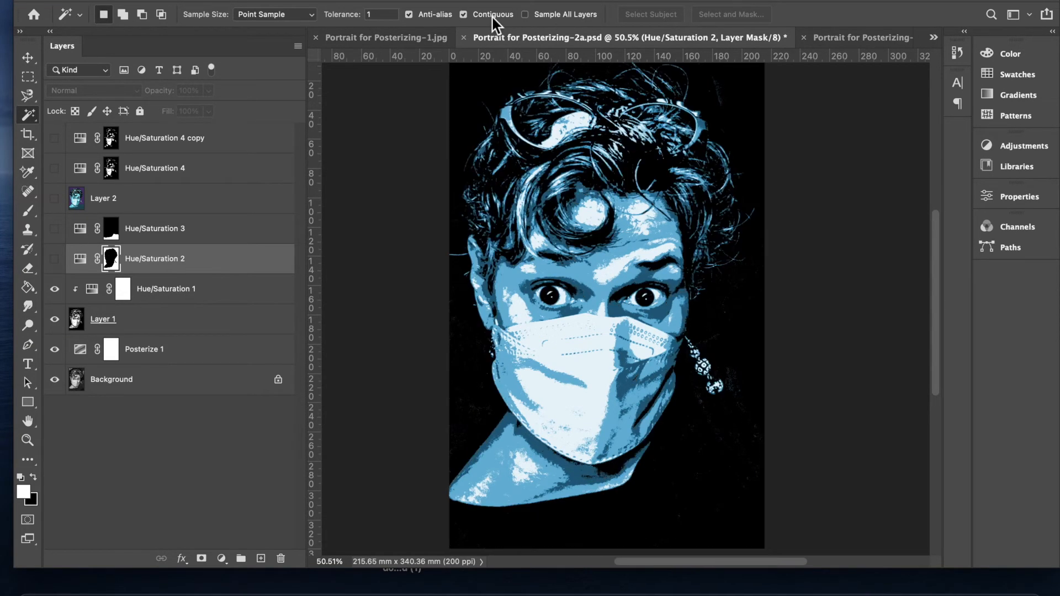
- Select the contiguous black background and paint the hair out of the selection in Quick Mask with a size 250 brush
left_click(474, 91)
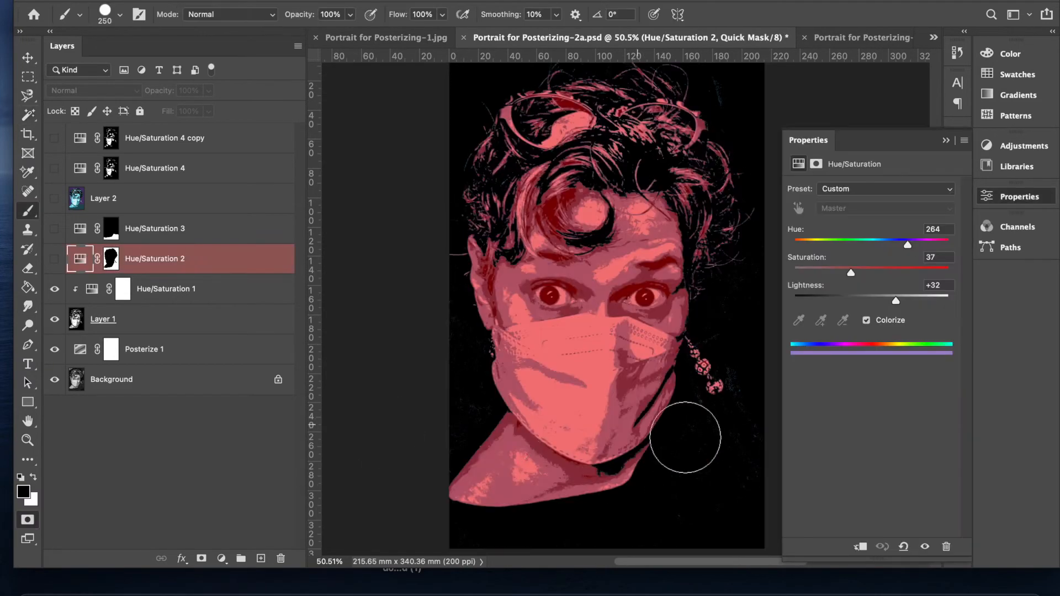
mouse_move(651, 182)
left_mouse_down()
mouse_move(613, 142)
mouse_move(555, 110)
mouse_move(493, 201)
mouse_move(508, 243)
mouse_move(536, 172)
mouse_move(602, 83)
mouse_move(568, 111)
mouse_move(657, 110)
mouse_move(695, 144)
mouse_move(706, 198)
mouse_move(668, 176)
mouse_move(712, 138)
mouse_move(729, 160)
mouse_move(740, 226)
mouse_move(705, 297)
mouse_move(702, 238)
mouse_move(679, 386)
mouse_move(651, 427)
mouse_move(651, 470)
mouse_move(618, 500)
mouse_move(574, 500)
left_mouse_up()
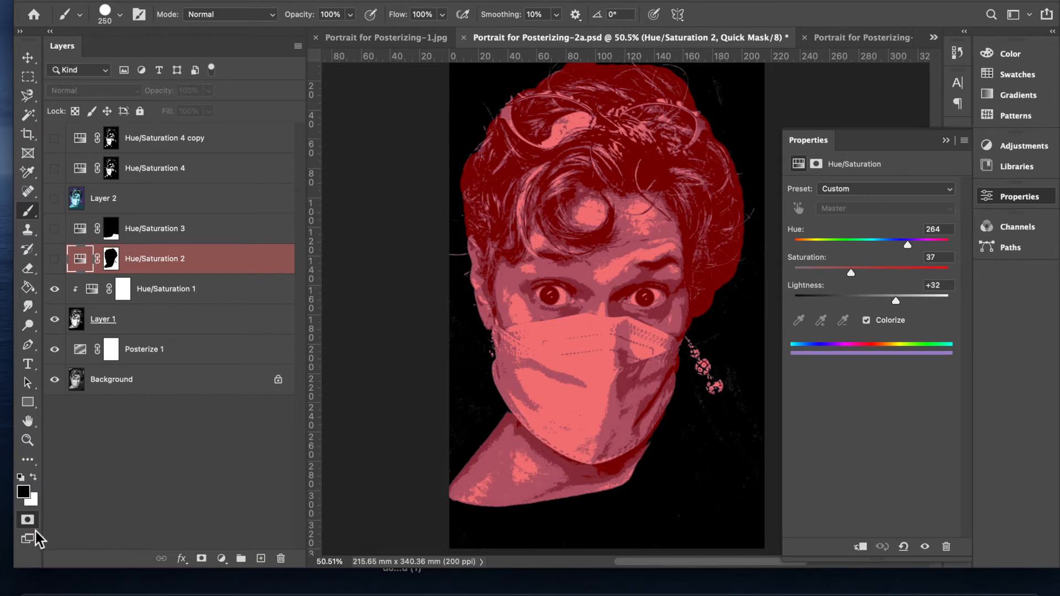
left_click(26, 519)
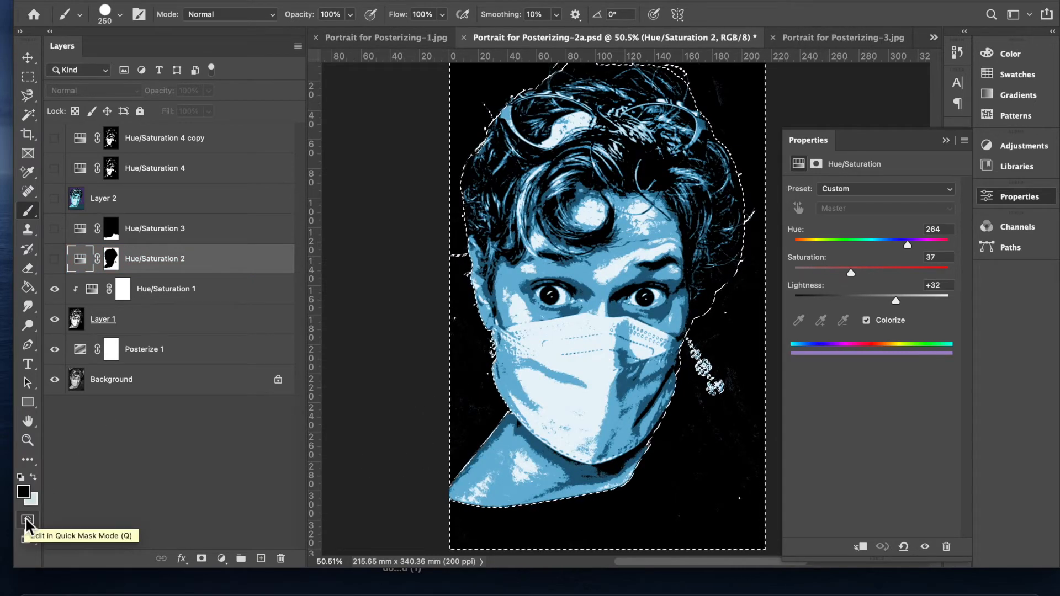
- Try a new Hue/Saturation adjustment layer masked to the background selection, and delete it
left_click(221, 0)
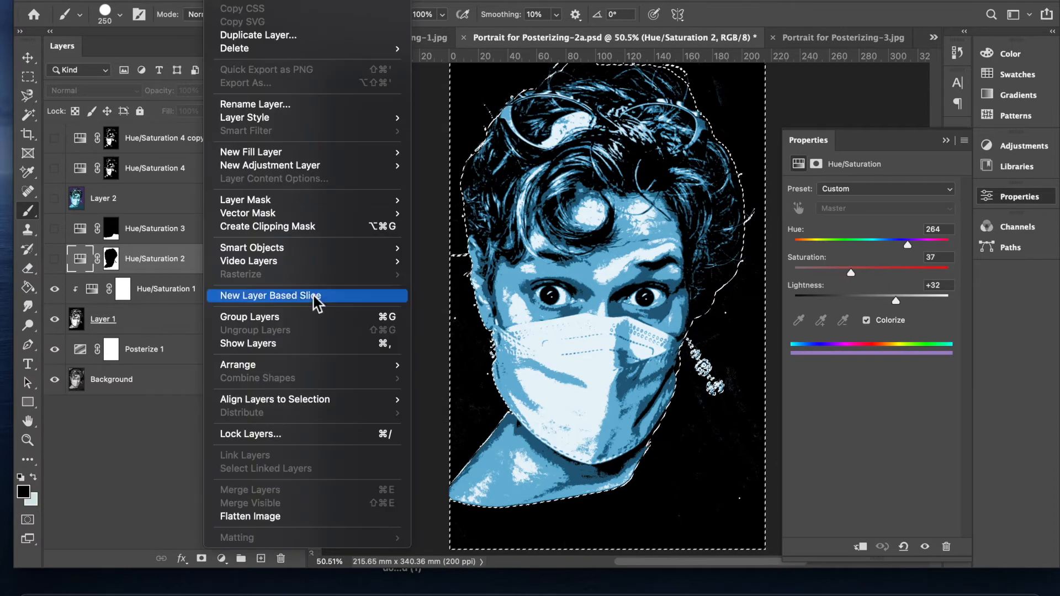
mouse_move(295, 165)
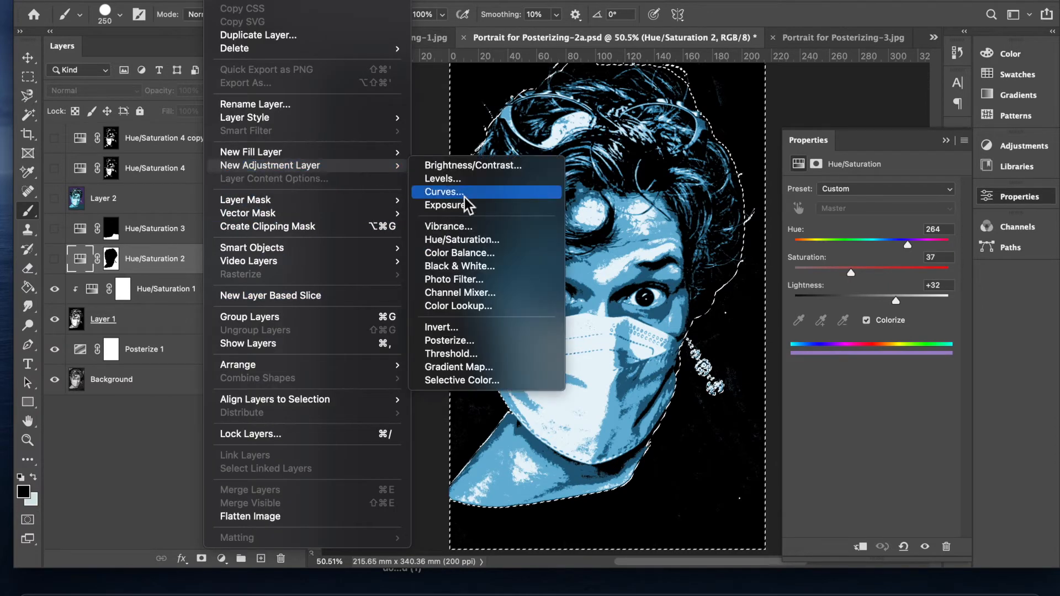
left_click(472, 239)
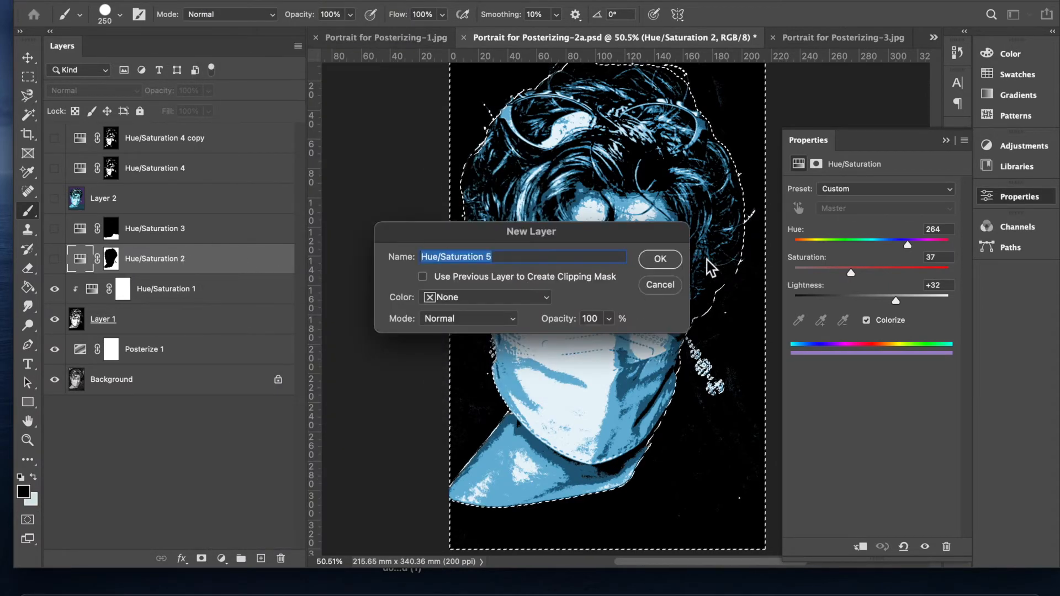
left_click(671, 263)
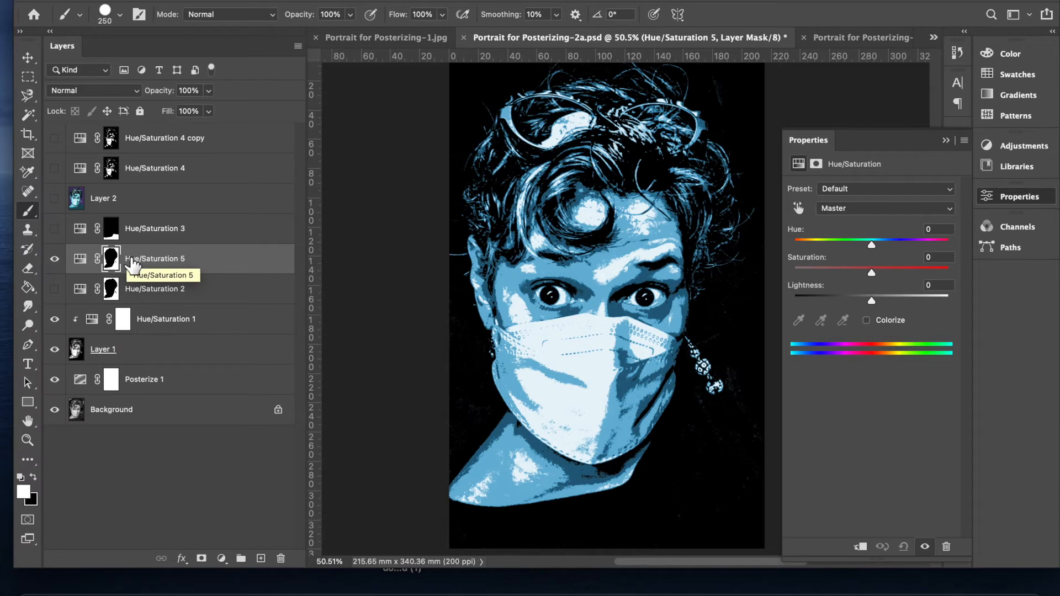
left_click_drag(212, 267, 280, 559)
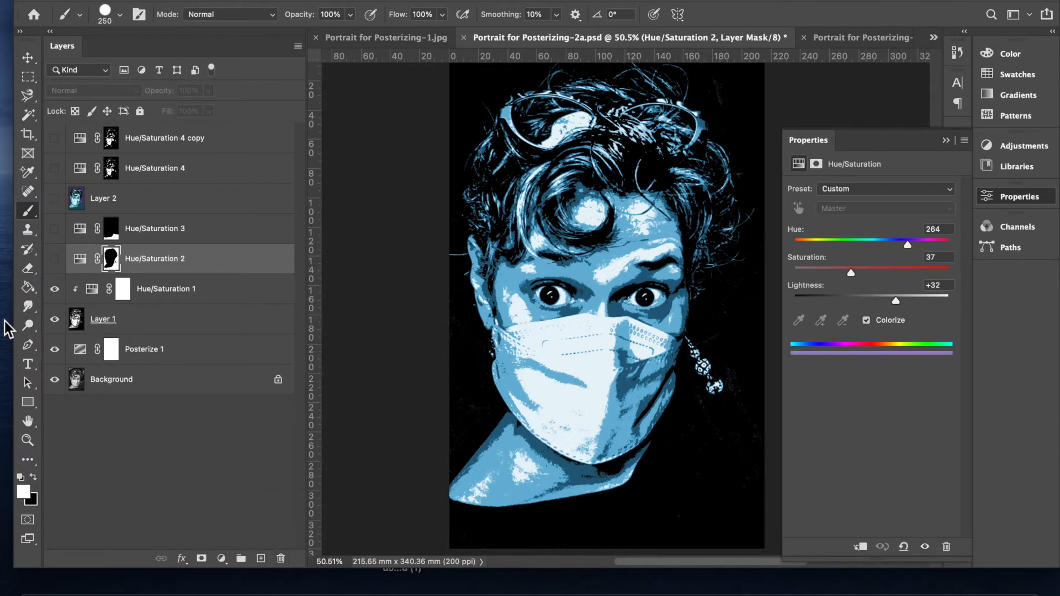
- Show the Hue/Saturation 2 layer that colors the background and set its Lightness to +29
left_click(80, 258)
left_click(54, 259)
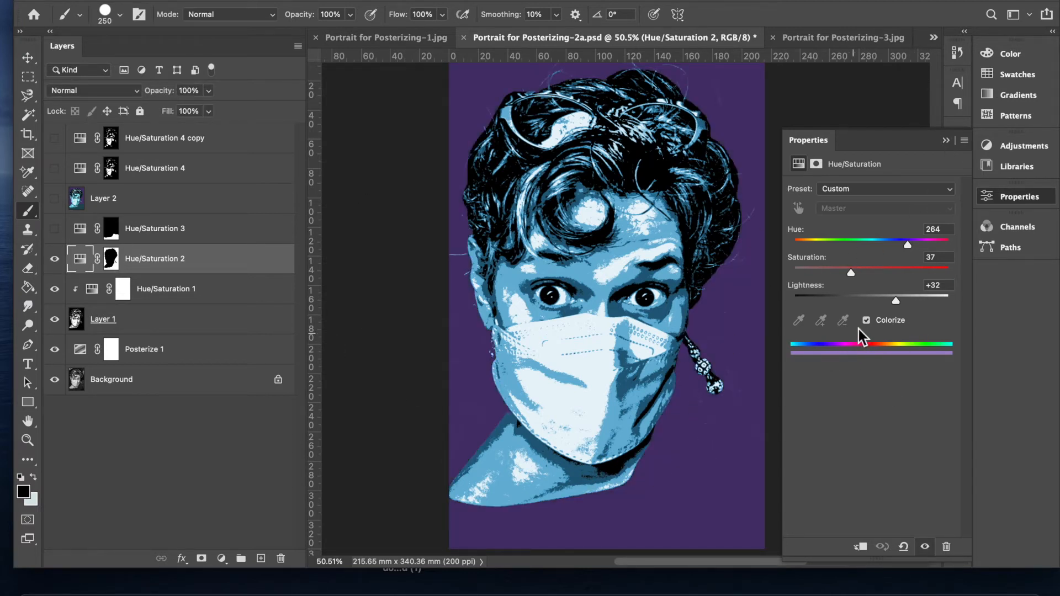
mouse_move(896, 303)
left_mouse_down()
mouse_move(858, 303)
mouse_move(911, 289)
mouse_move(887, 299)
mouse_move(949, 298)
mouse_move(895, 299)
left_mouse_up()
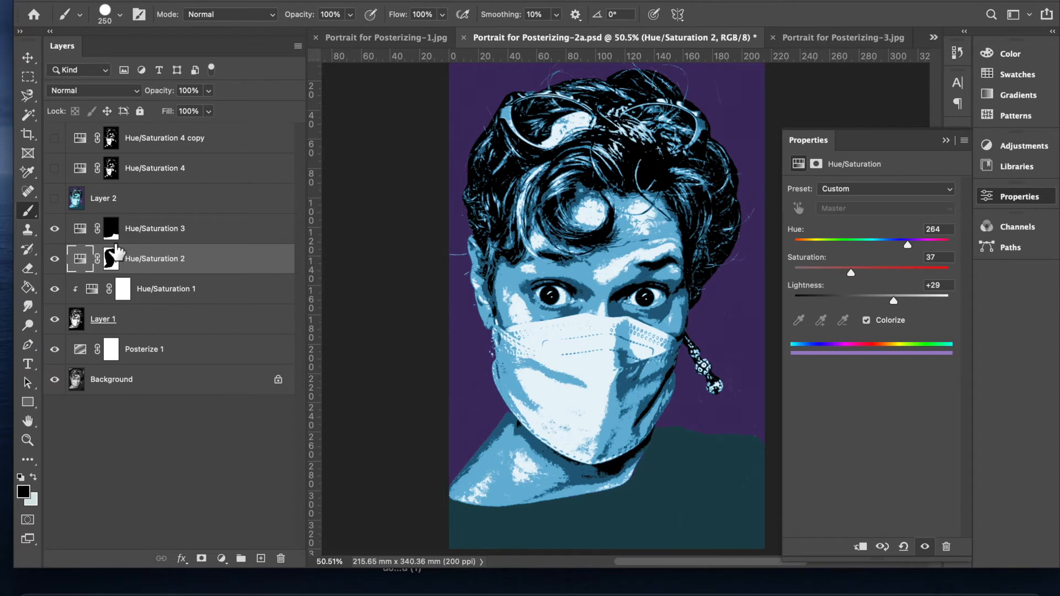
- Examine the Hue/Saturation 3 shirt coloring and its edges up close, and leave no layer selected
left_click(86, 232)
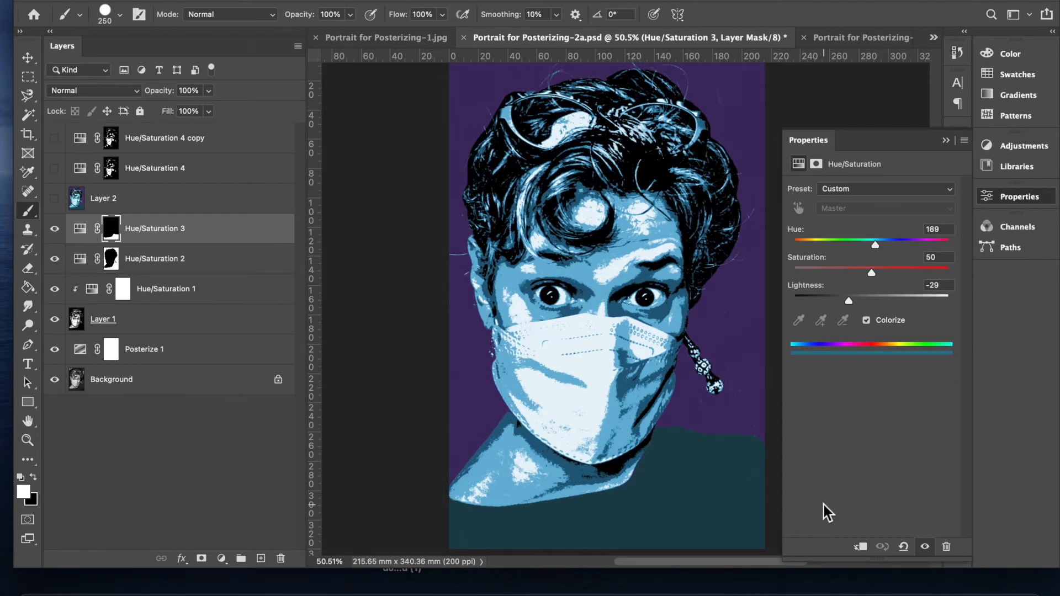
scroll(656, 401, "down", 3)
scroll(655, 401, "right", 3)
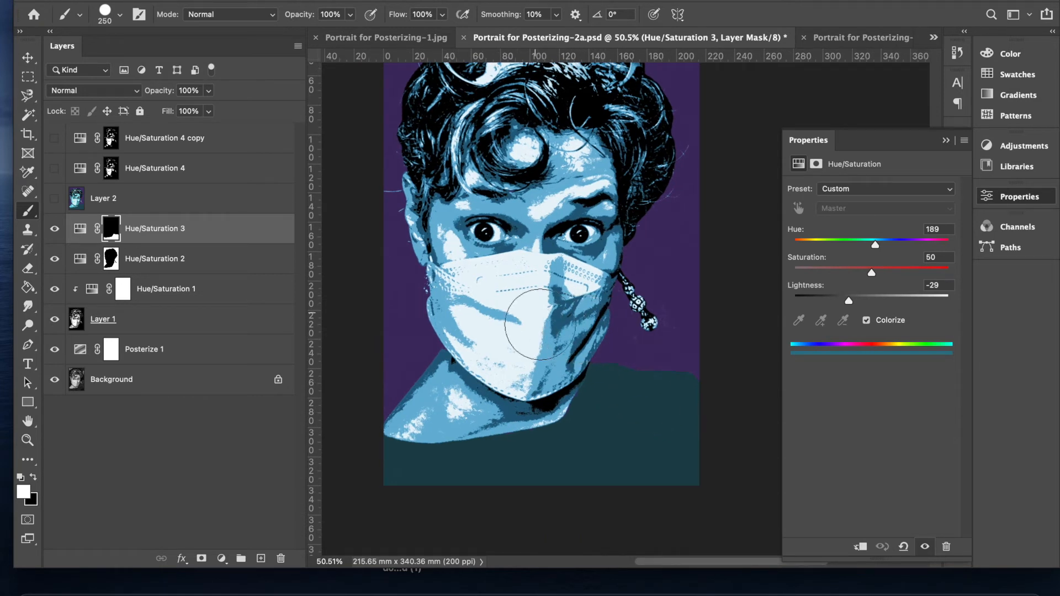
left_click(28, 57)
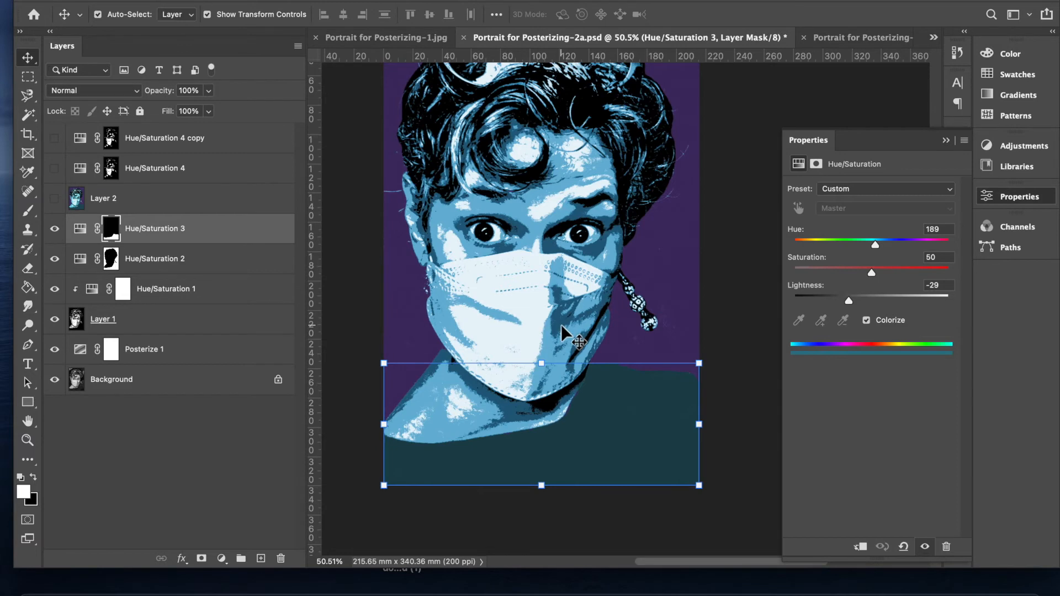
scroll(573, 339, "up", 5)
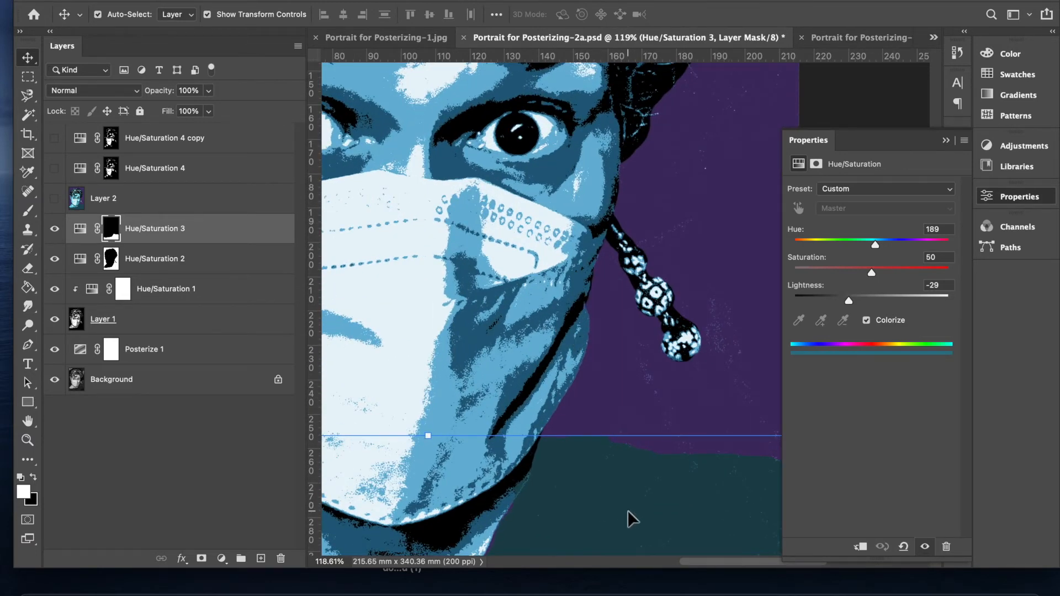
scroll(627, 511, "down", 5)
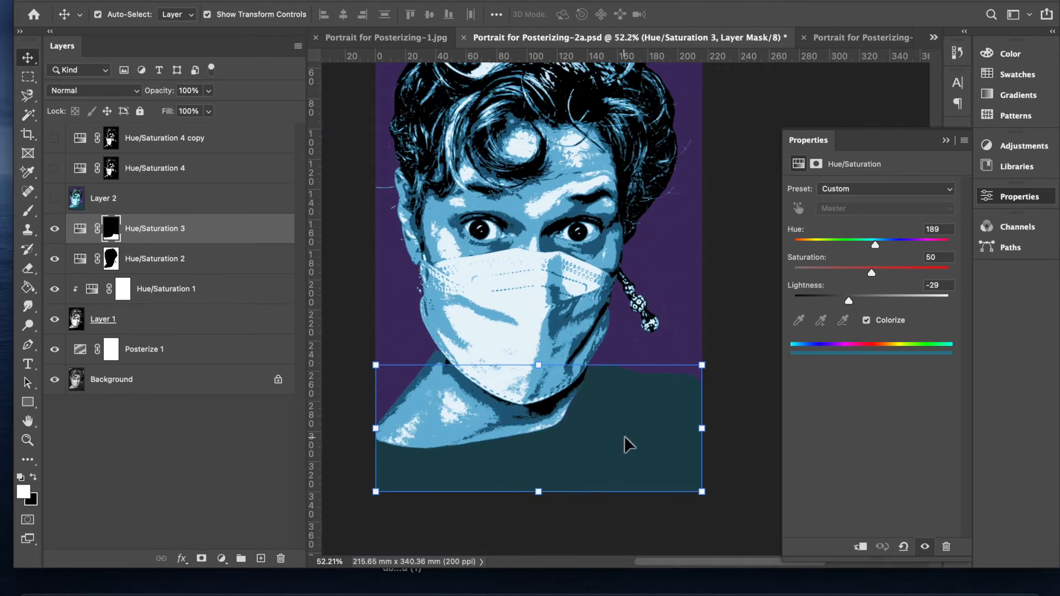
scroll(624, 436, "up", 3)
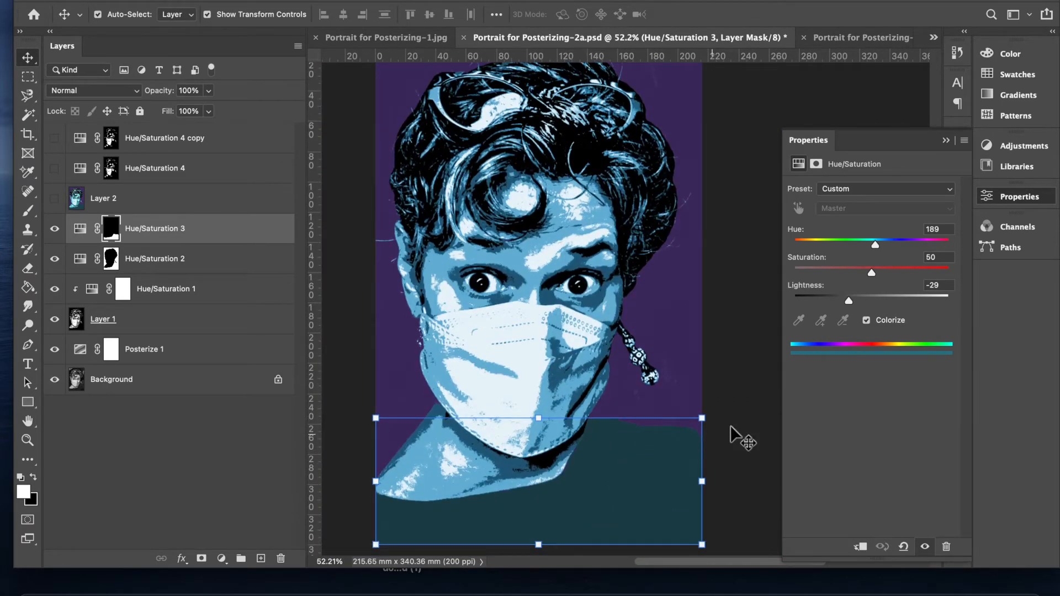
left_click(737, 385)
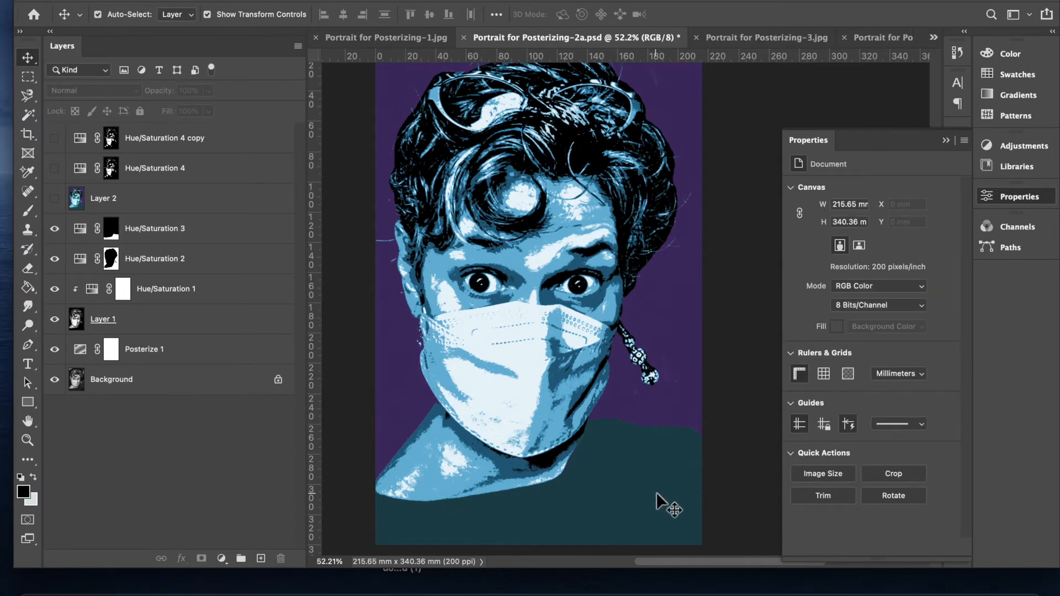
scroll(678, 306, "up", 2)
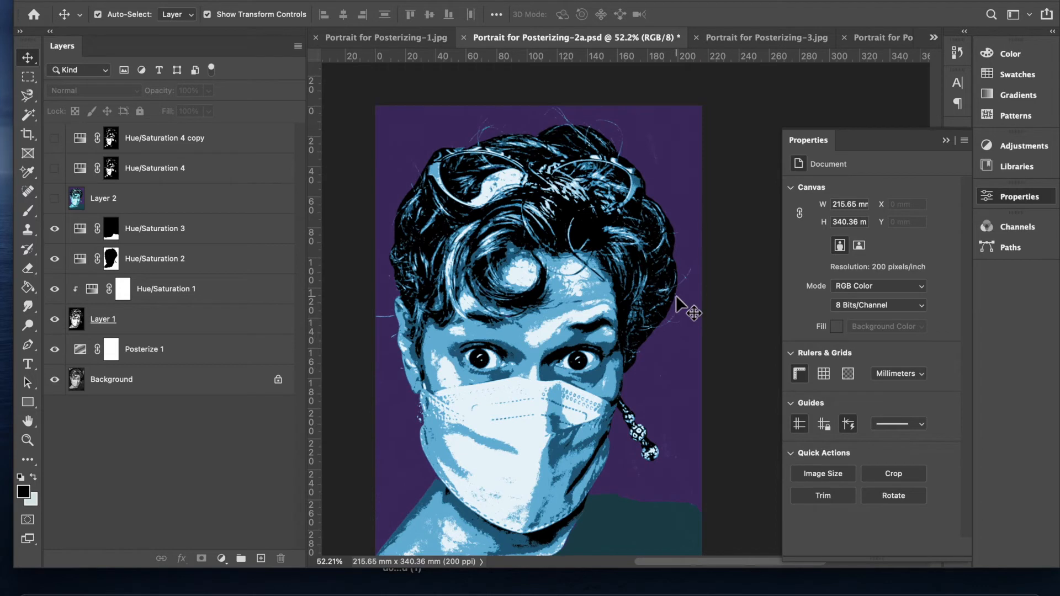
scroll(679, 305, "down", 3)
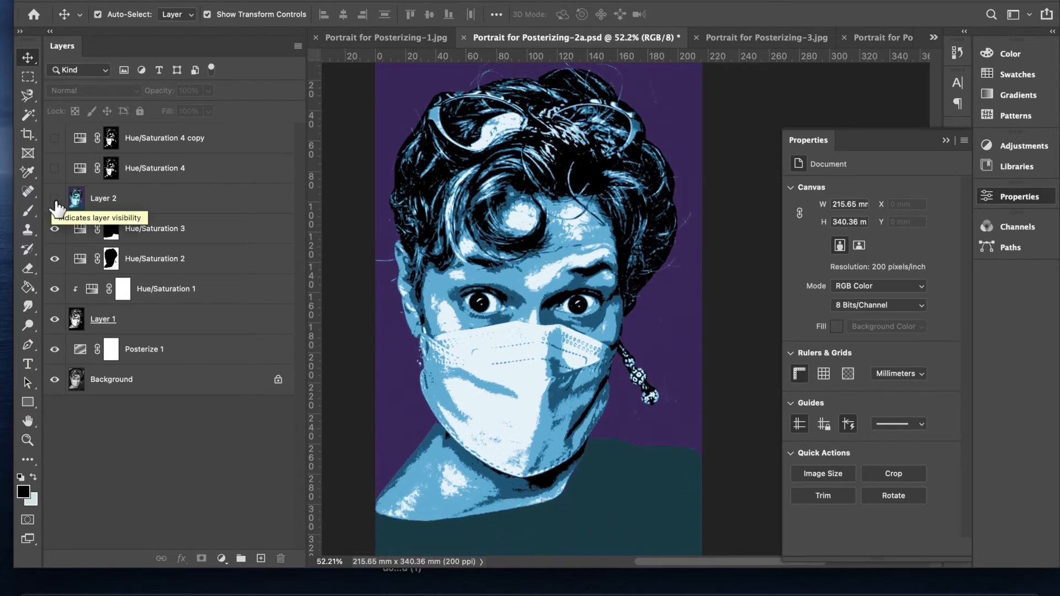
- Show Layer 2 and select its lightest areas throughout the image using the Magic Wand with Contiguous off
left_click(54, 199)
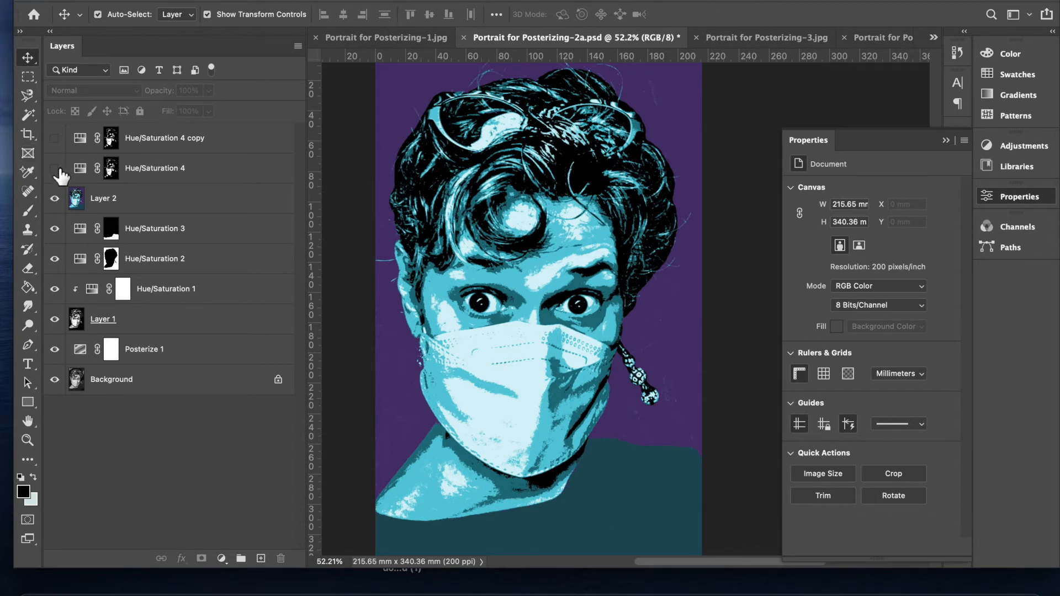
left_click(946, 141)
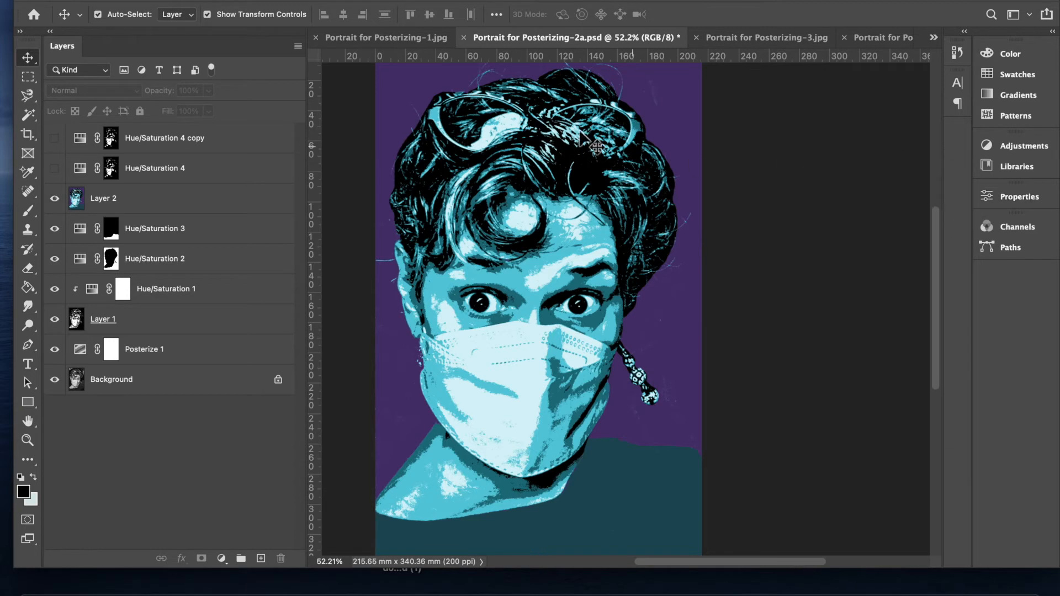
left_click(28, 116)
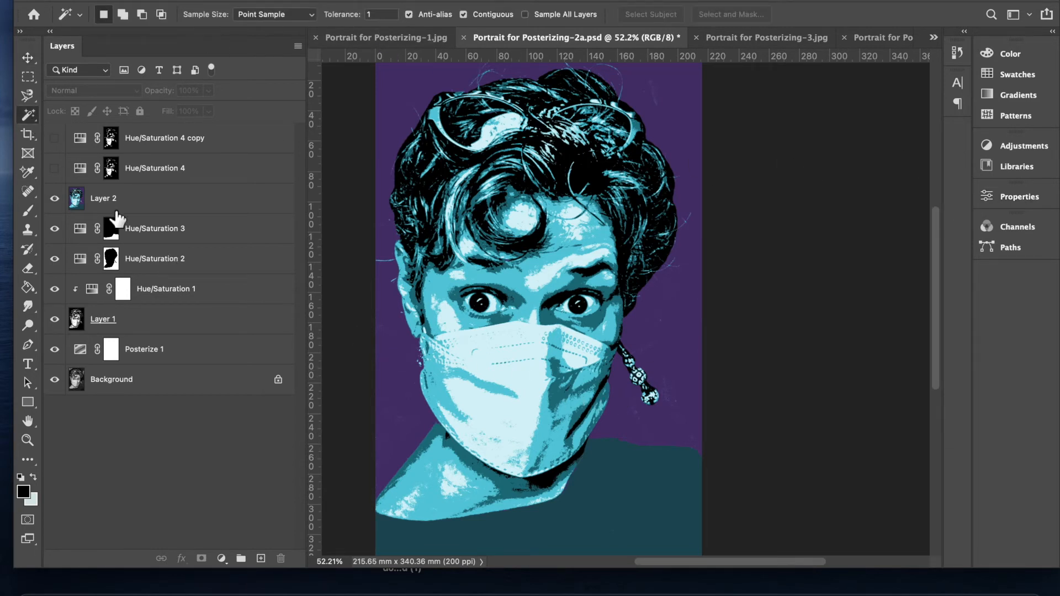
left_click(151, 200)
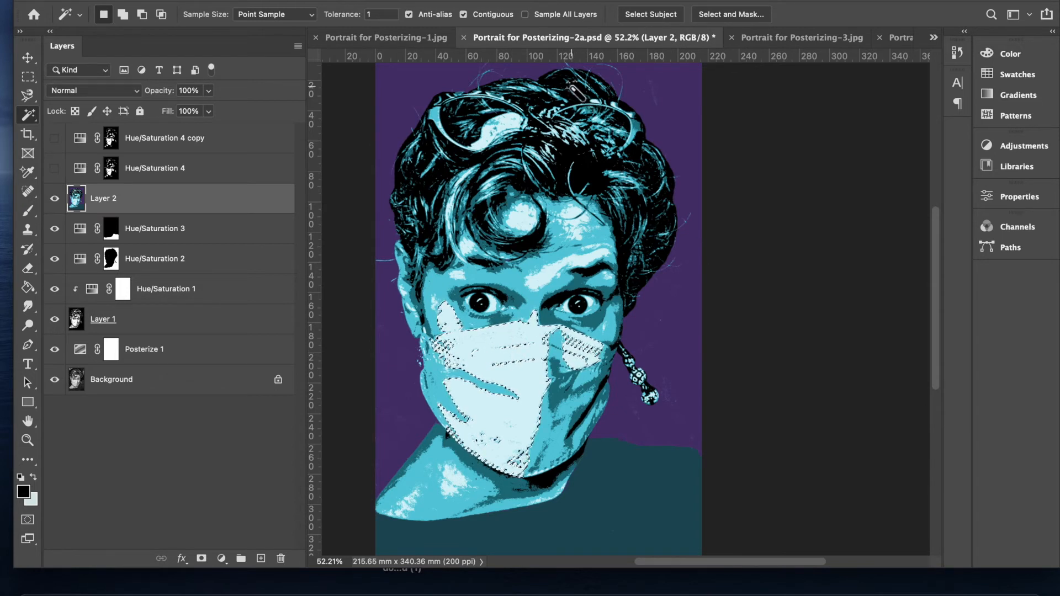
left_click(463, 14)
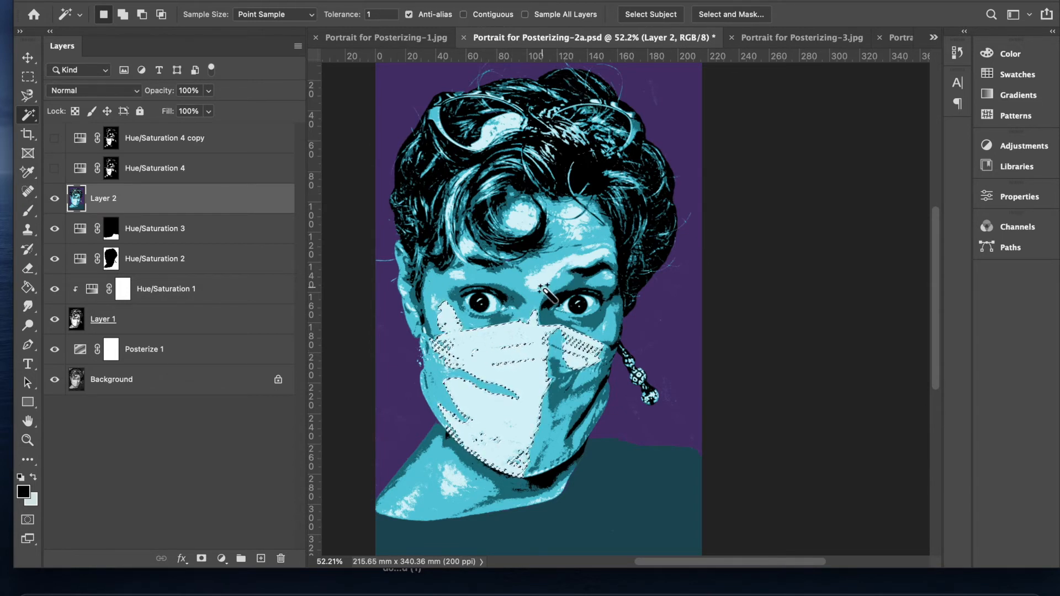
left_click(541, 283)
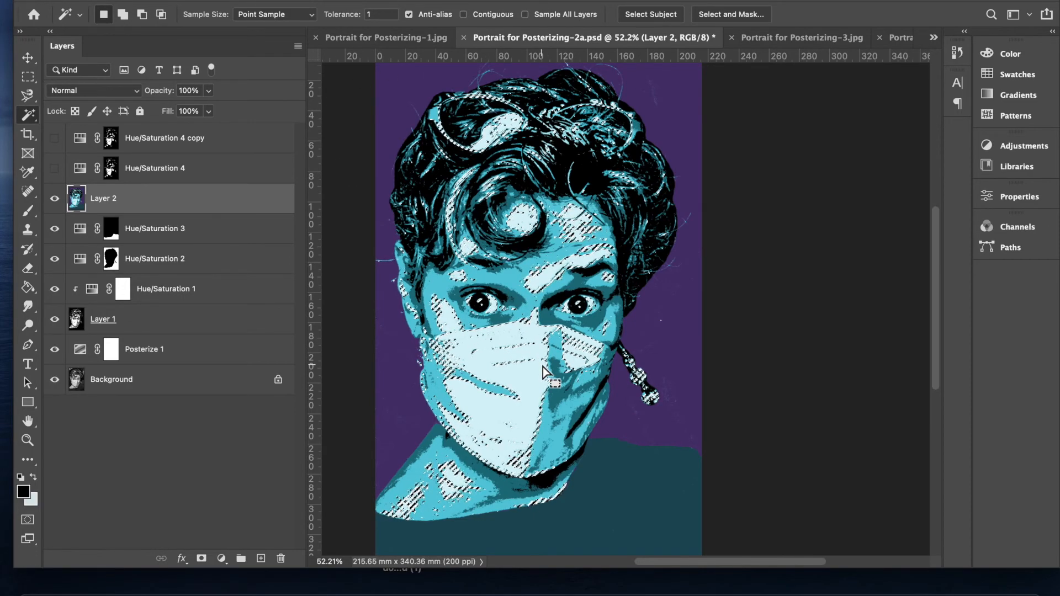
- Set the Magic Wand tolerance to 3 and reselect the lightest areas of Layer 2
left_click(381, 15)
type("3")
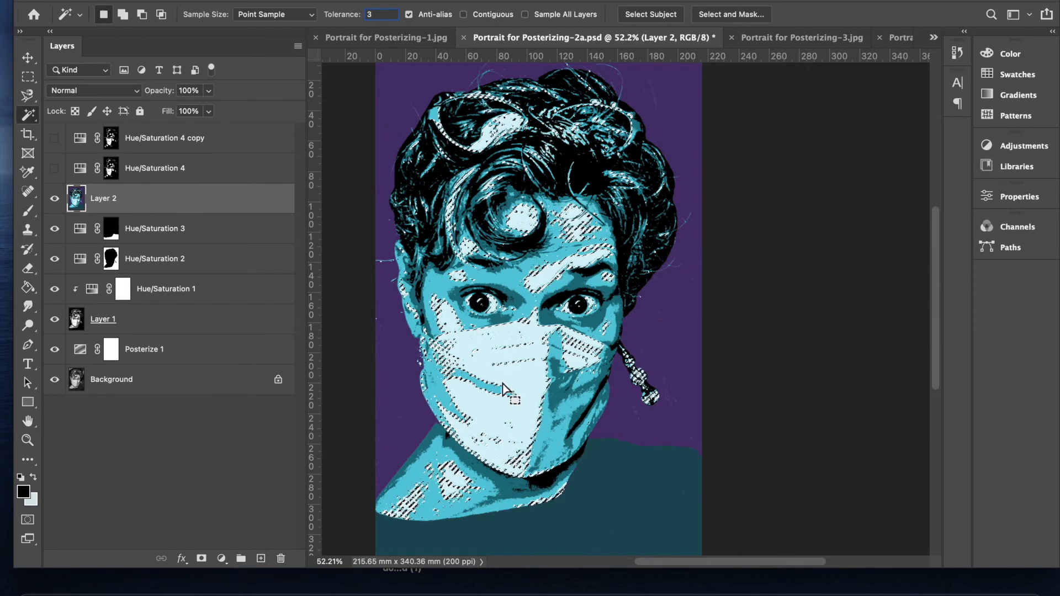
left_click(499, 387)
left_click(534, 376)
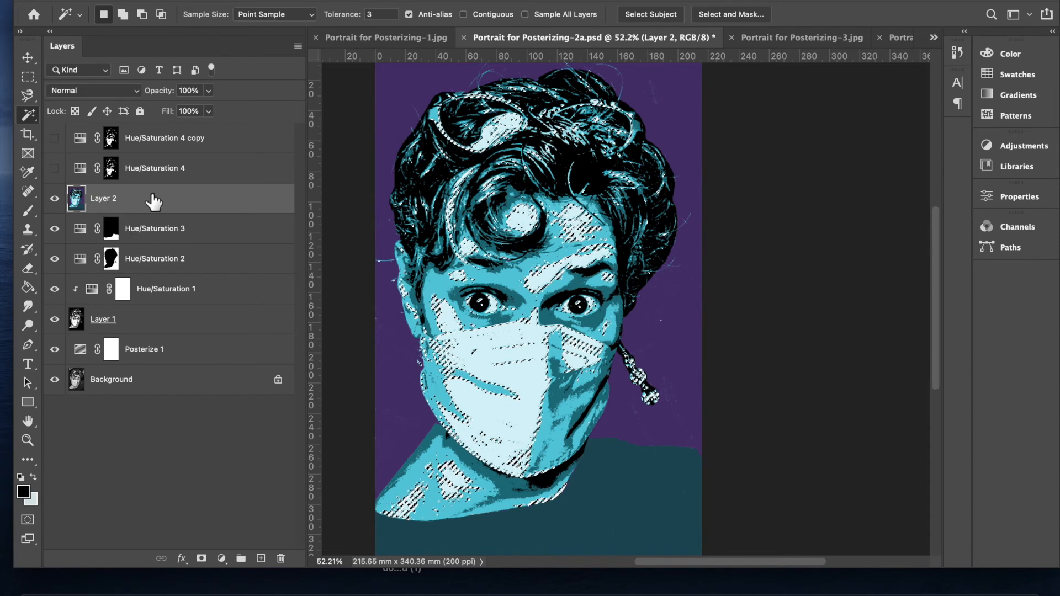
- Deselect and compare the Hue/Saturation 4 and Hue/Saturation 4 copy colorings of the light areas one at a time
left_click(55, 169)
key("ctrl+d")
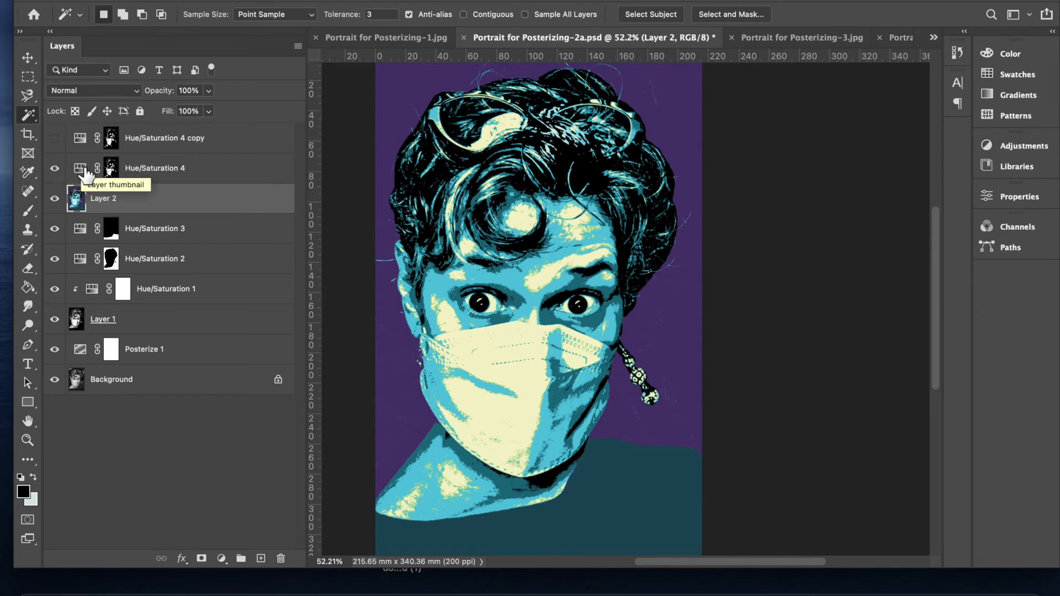
left_click(56, 169)
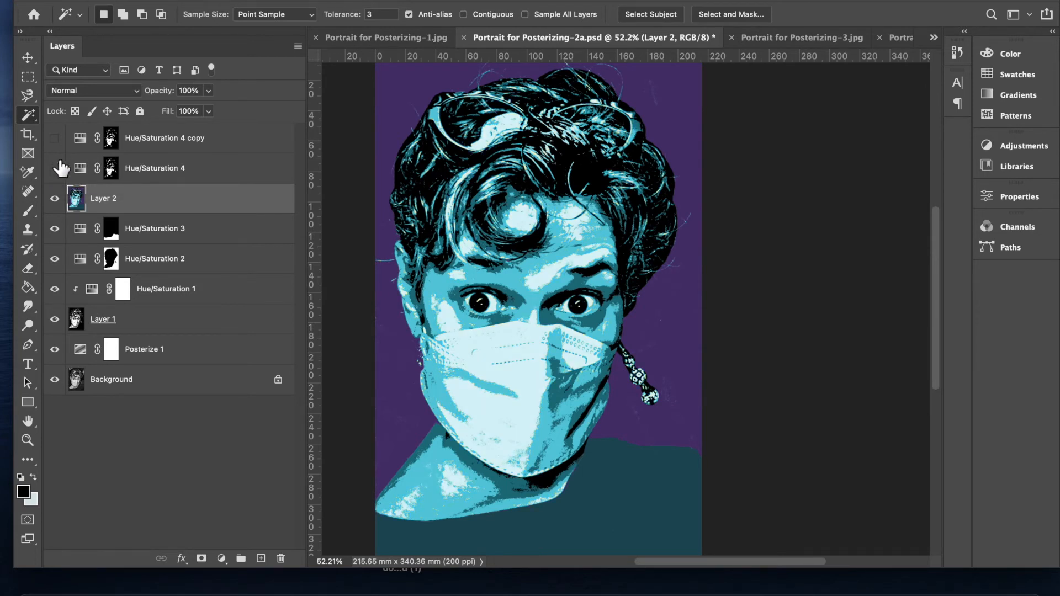
left_click(55, 138)
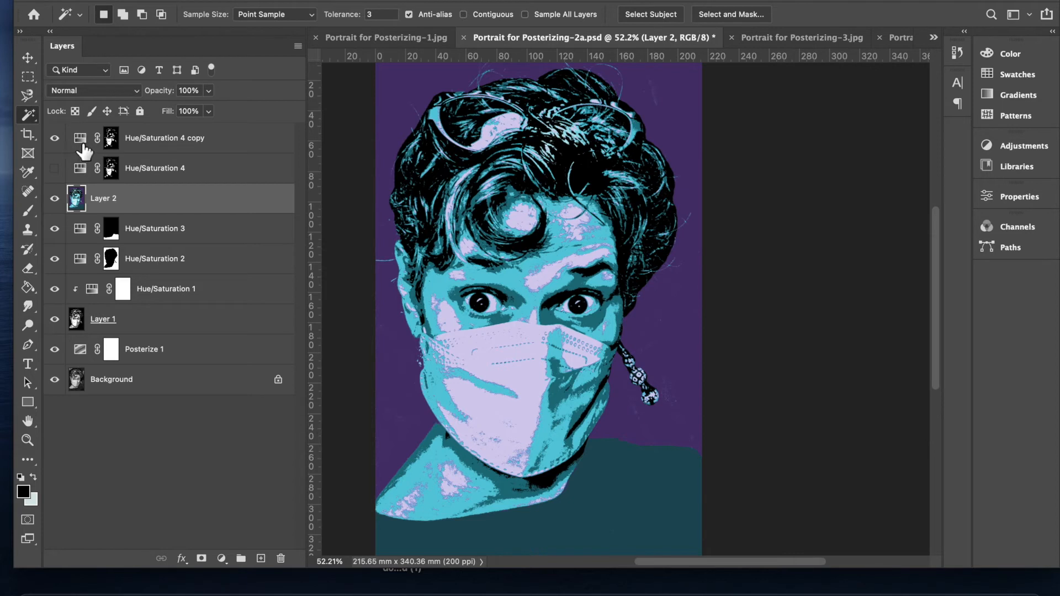
- Duplicate the Hue/Saturation 4 copy layer and hide the layer it was copied from
left_click_drag(239, 141, 261, 558)
left_click(54, 167)
double_click(82, 142)
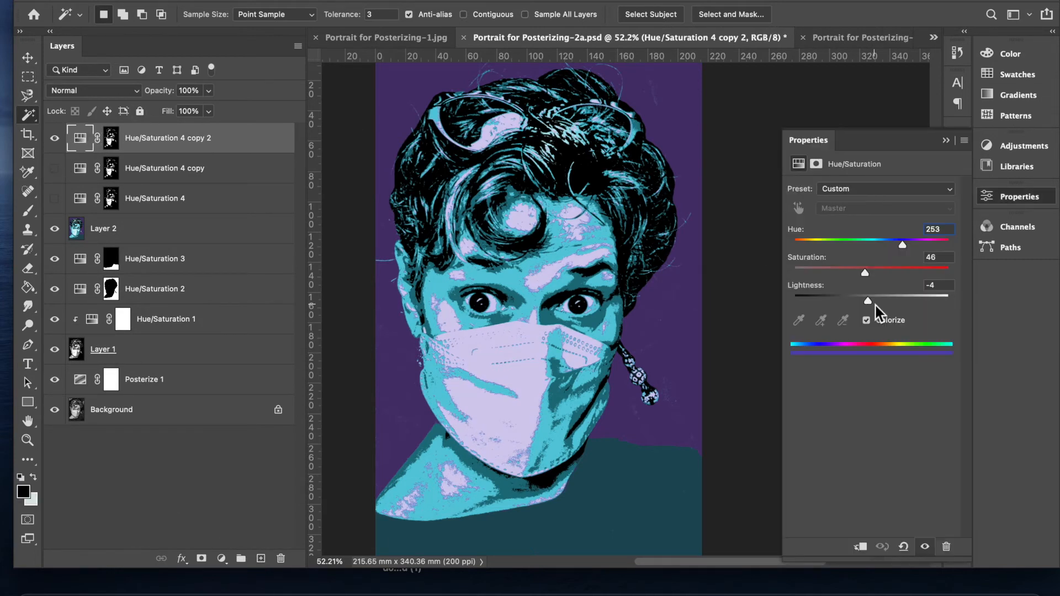
- Recolor the light areas through the duplicated adjustment with Hue 44, Saturation 67 and Lightness -1
left_click_drag(907, 245, 843, 244)
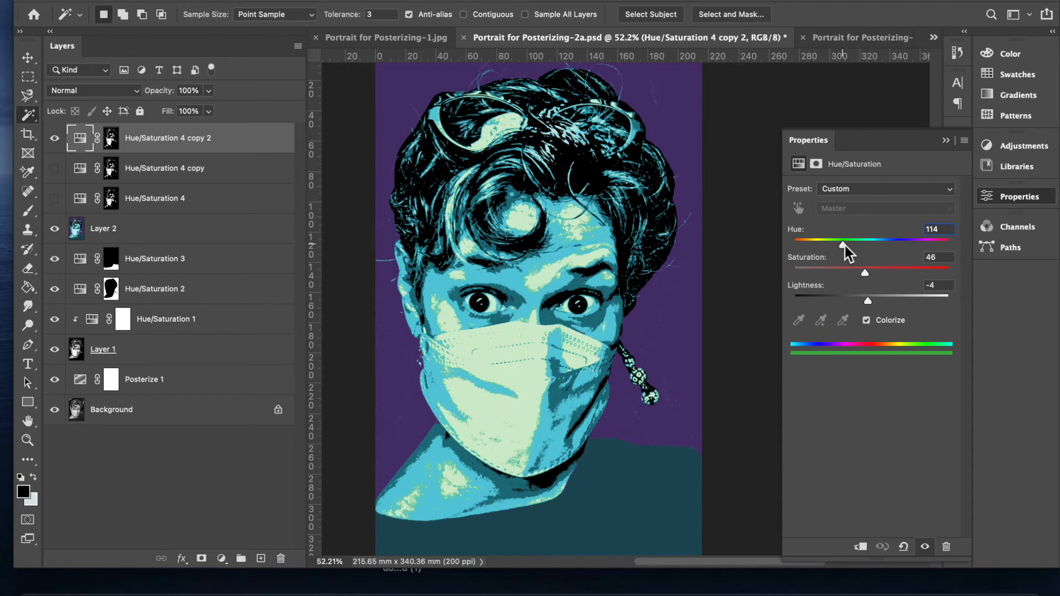
left_click_drag(895, 302, 870, 307)
left_click_drag(889, 273, 940, 271)
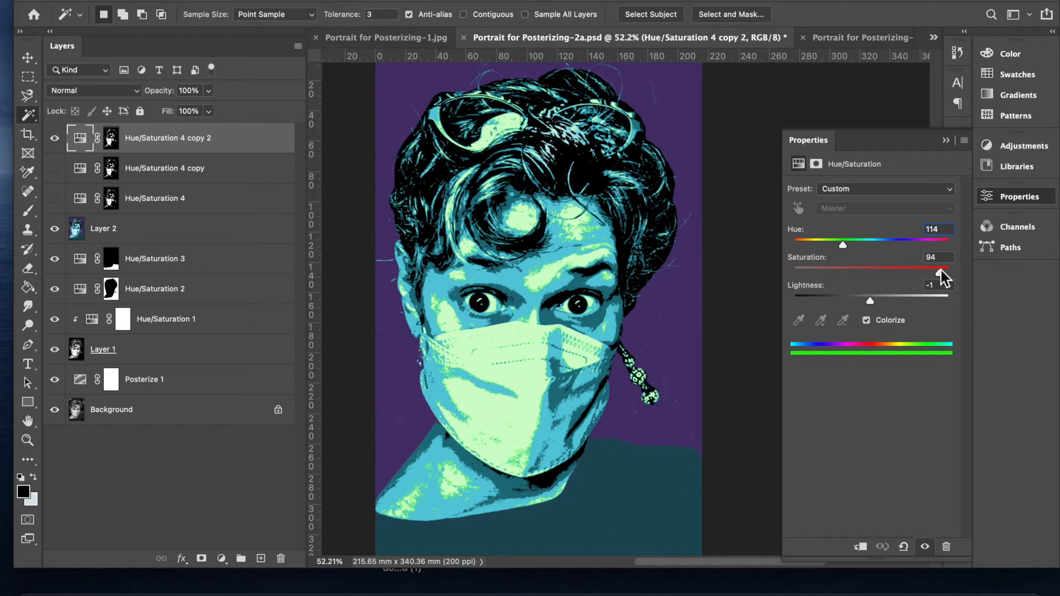
left_click_drag(843, 245, 814, 234)
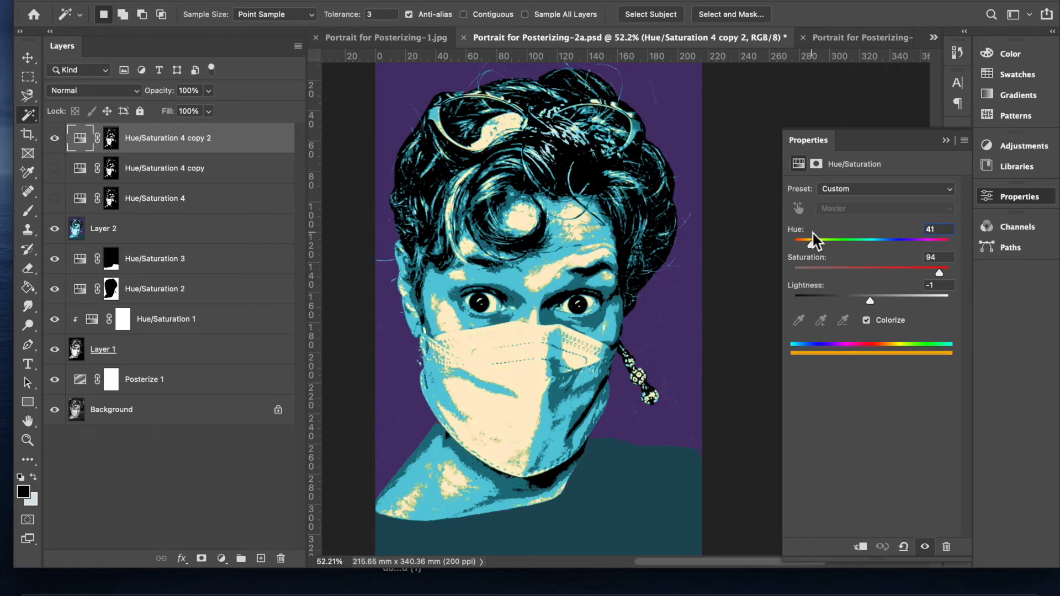
left_click_drag(813, 233, 813, 233)
mouse_move(894, 273)
left_mouse_down()
mouse_move(869, 271)
mouse_move(900, 271)
left_mouse_up()
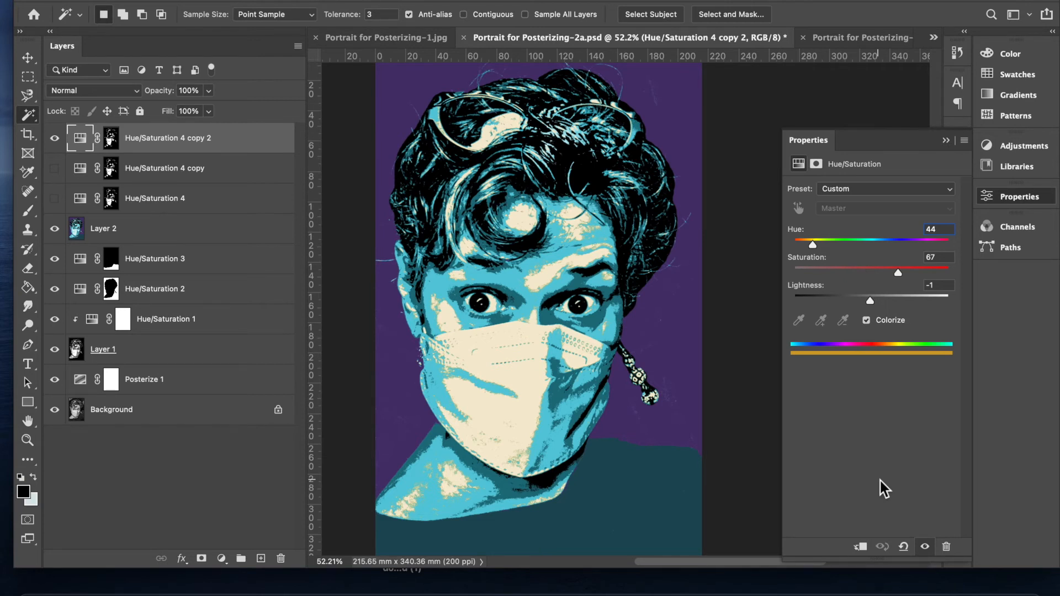
- Compare the three color variants of the light areas and leave only Hue/Saturation 4 visible among them
left_click(54, 138)
left_click(54, 167)
left_click(55, 198)
left_click(55, 168)
left_click(55, 199)
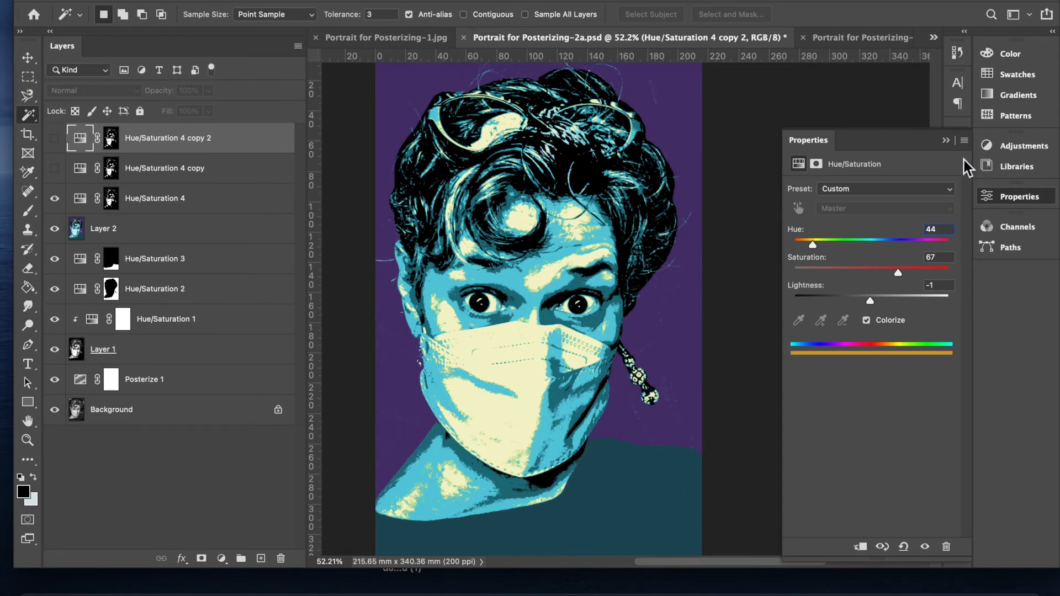
left_click(946, 140)
- Fit the portrait in view and start a new guide layout with 8 columns and with rows enabled
key("super+0")
scroll(803, 327, "down", 3)
scroll(803, 326, "up", 3)
scroll(801, 326, "down", 1)
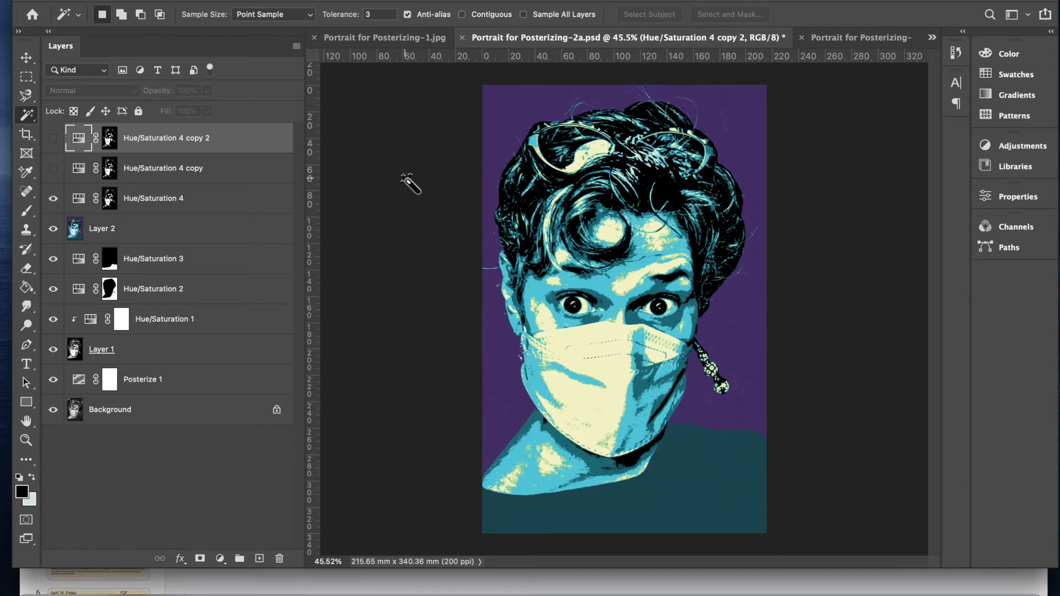
left_click(397, 0)
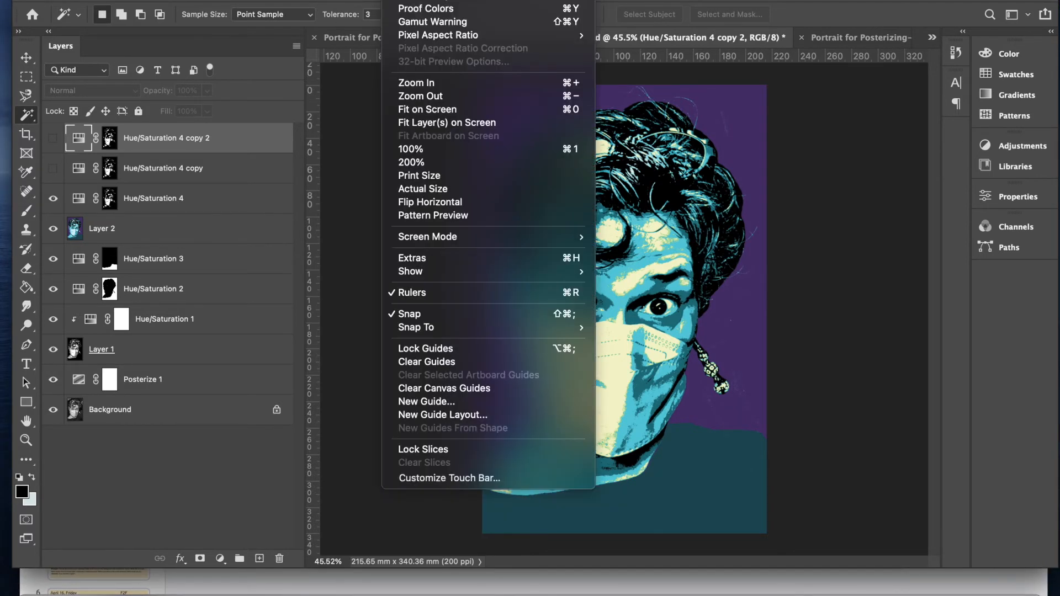
left_click(498, 416)
left_click_drag(453, 87, 374, 85)
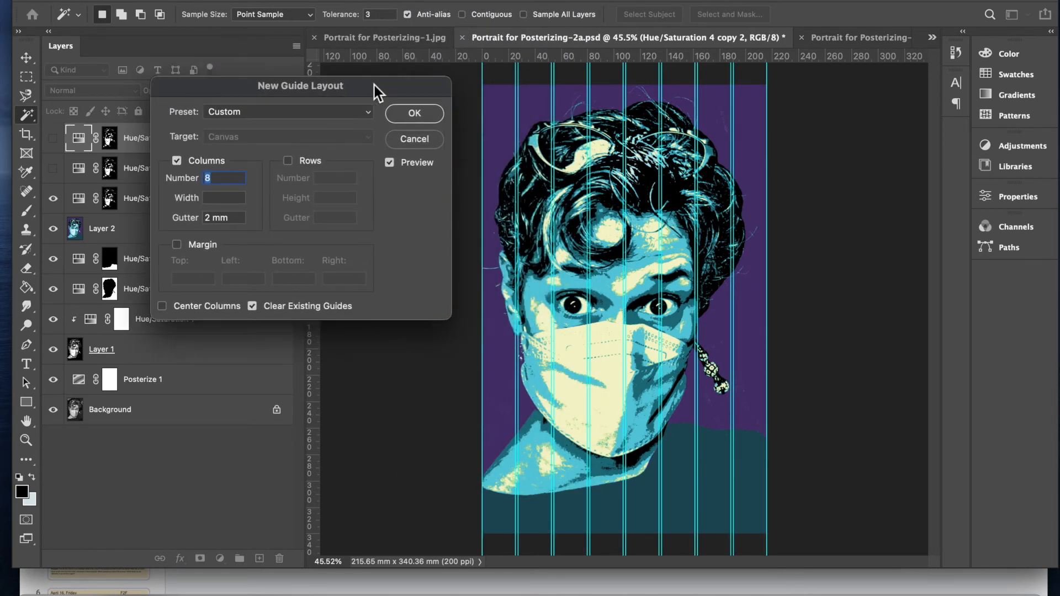
left_click(291, 160)
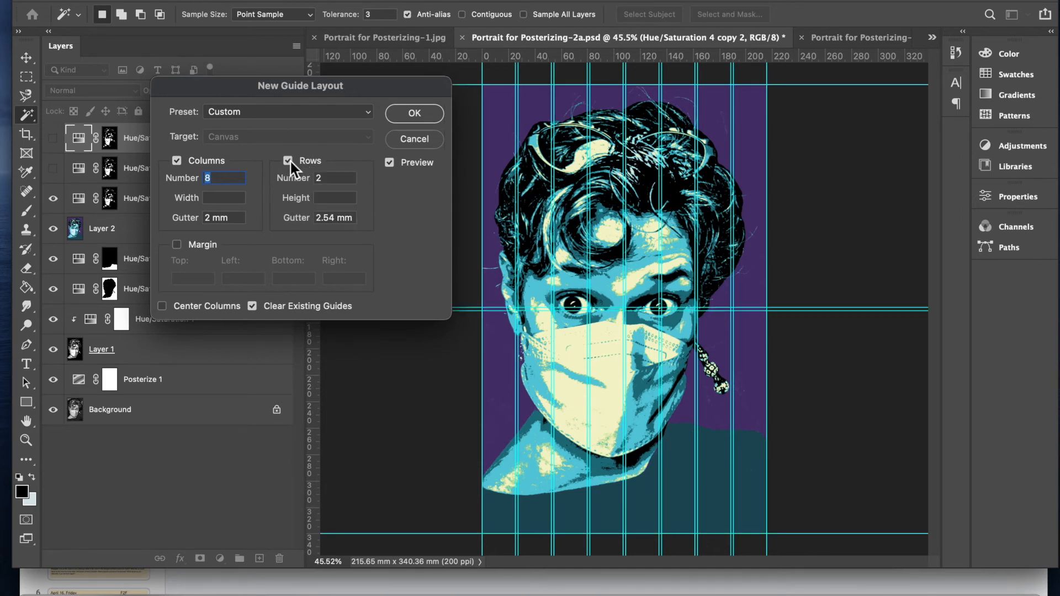
- Clear the column and row gutters of the guide layout and set the number of rows to 12
left_click(229, 218)
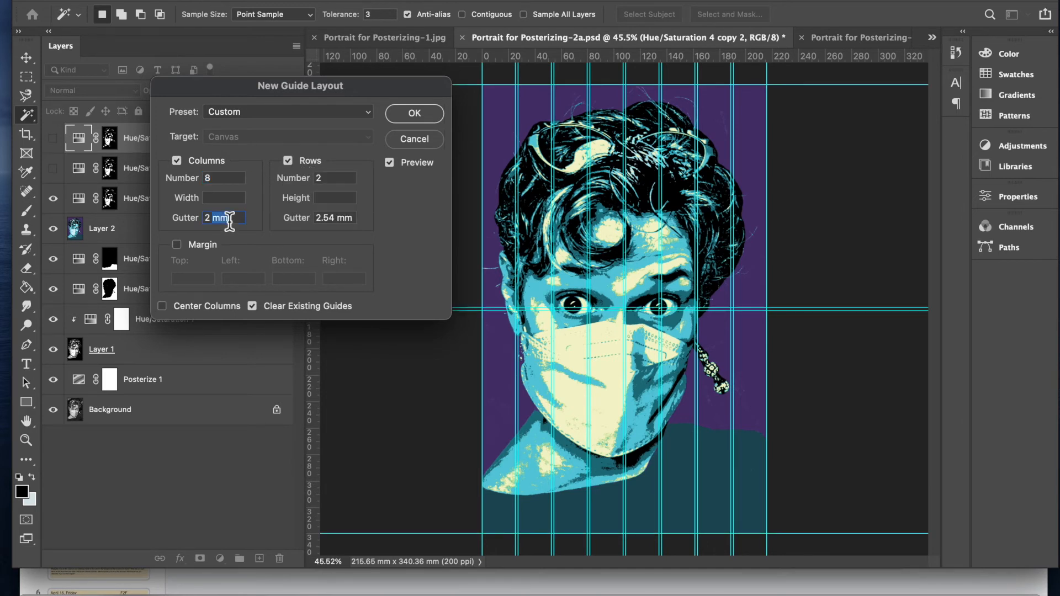
key("BackSpace")
key("BackSpace")
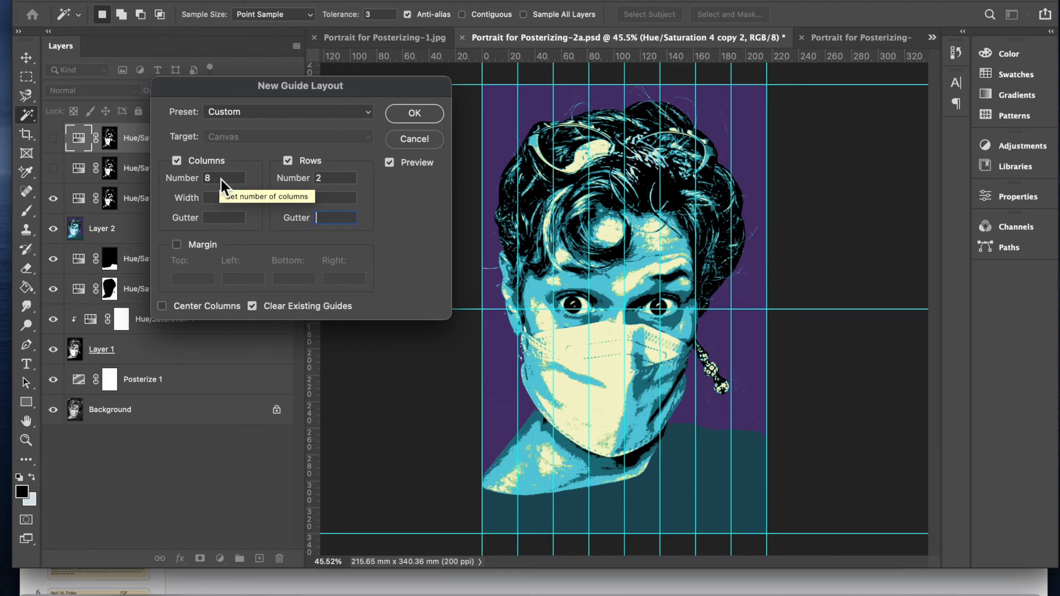
double_click(332, 178)
type("12")
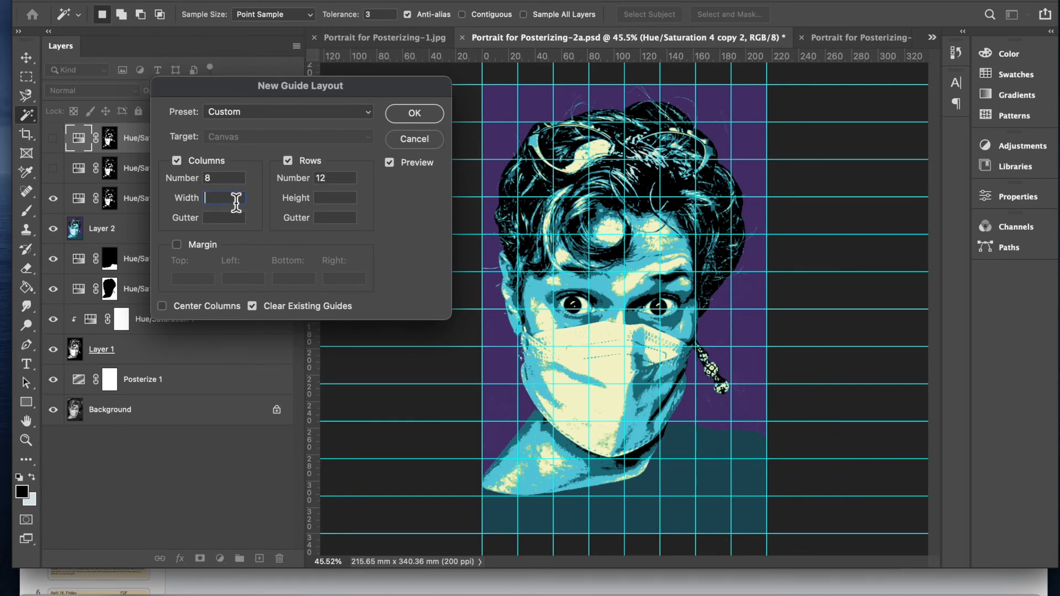
- Move the guide layout dialog clear of the portrait and try several column widths, settling on 26 mm
left_click_drag(382, 88, 369, 34)
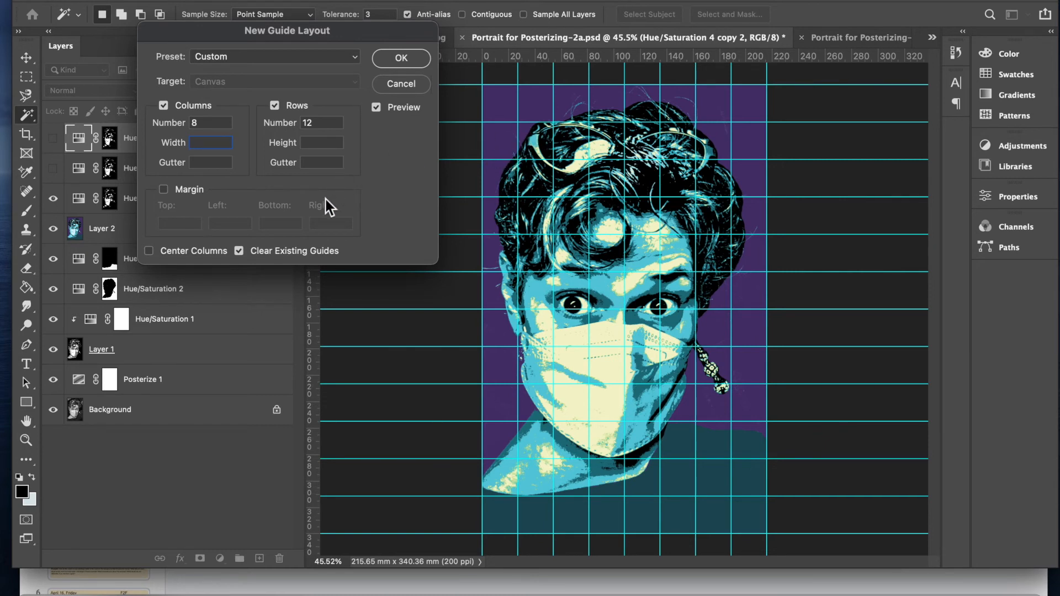
type("20")
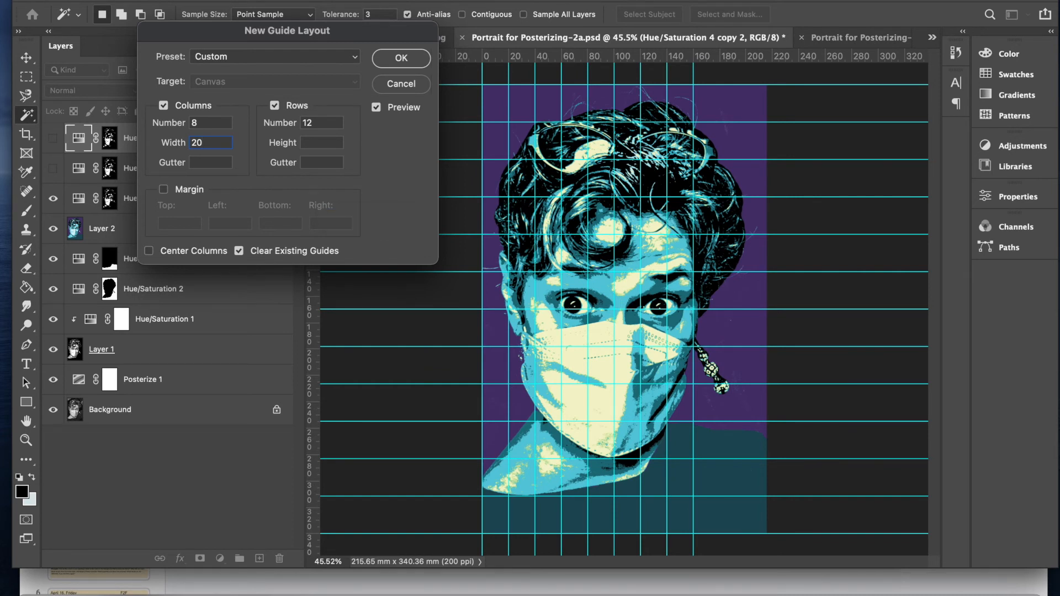
key("BackSpace")
type("5")
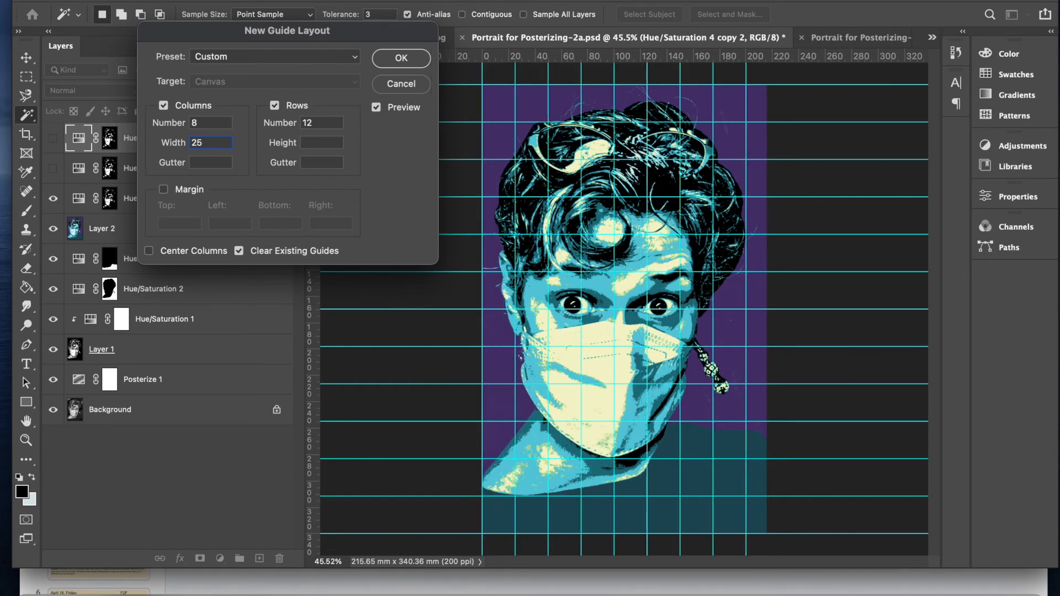
key("BackSpace")
type("6")
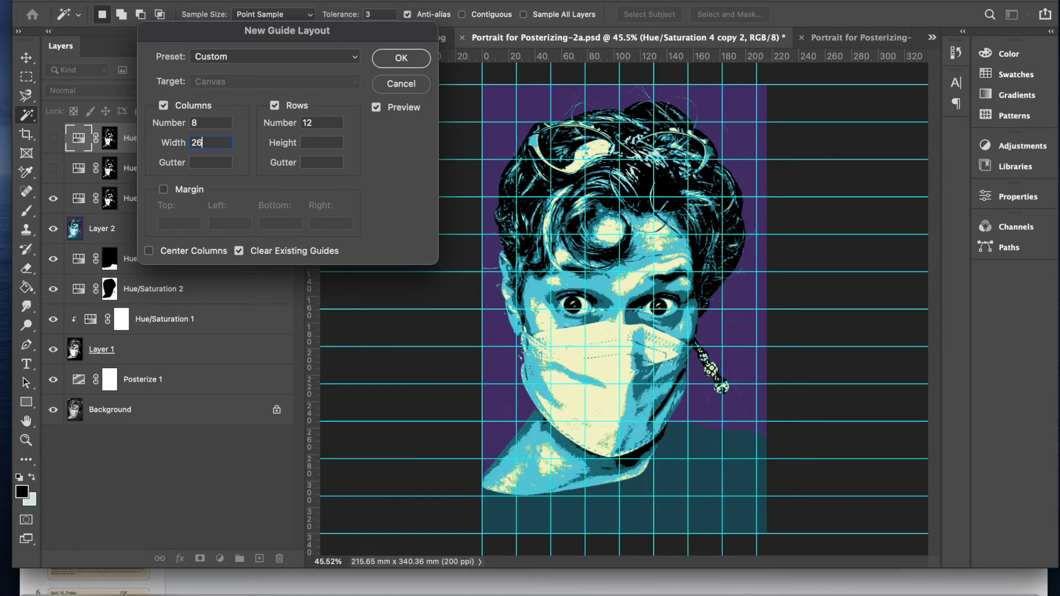
key("BackSpace")
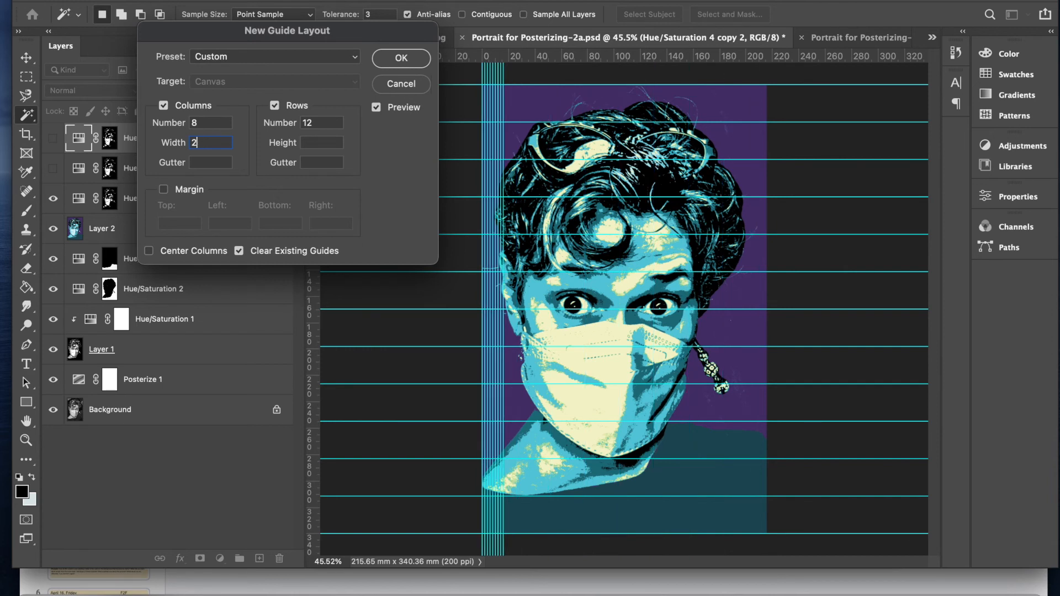
type("7")
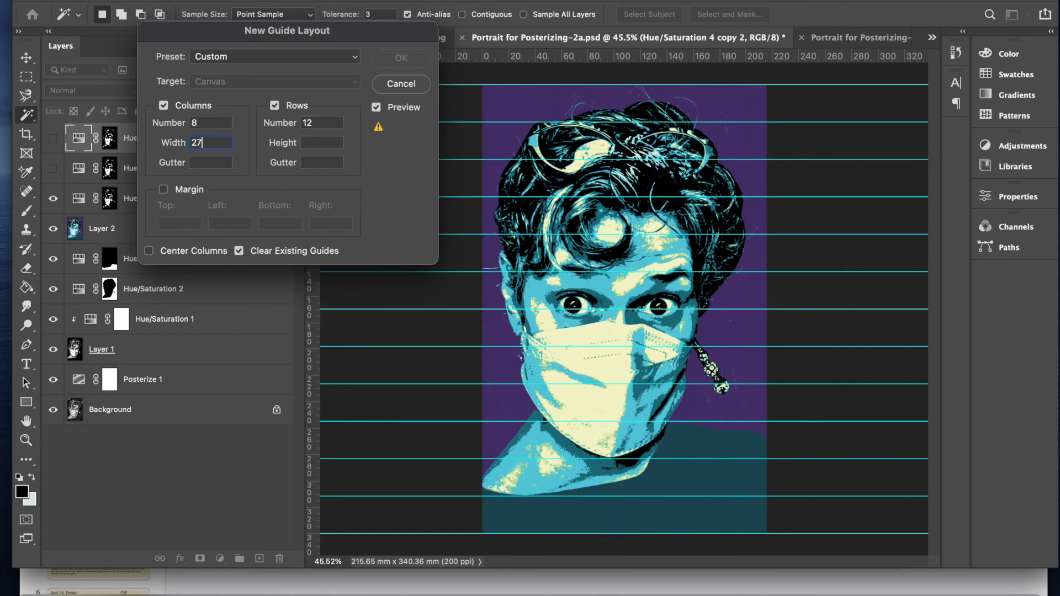
key("BackSpace")
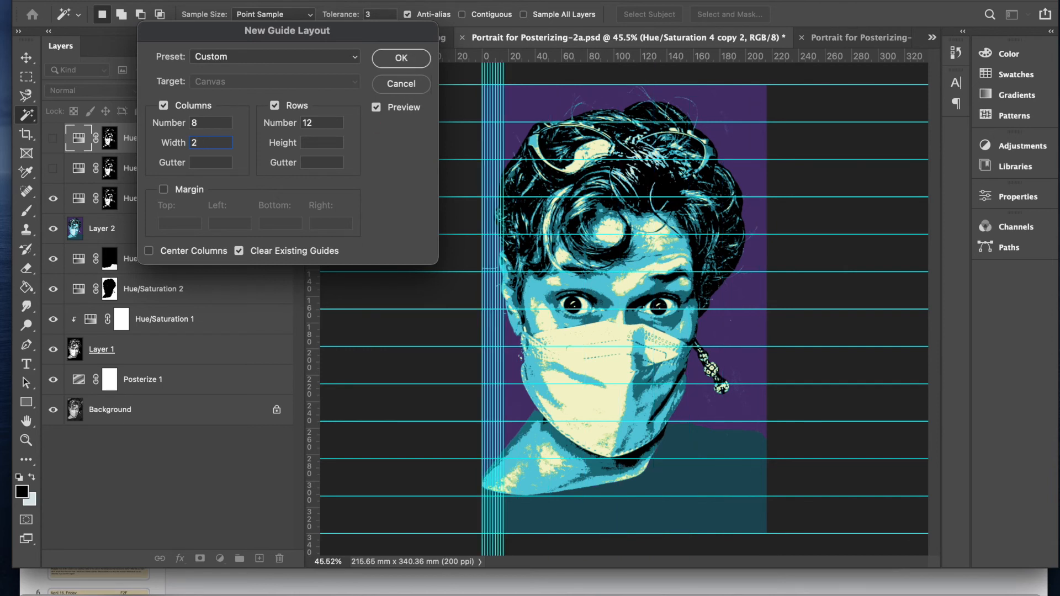
type("6")
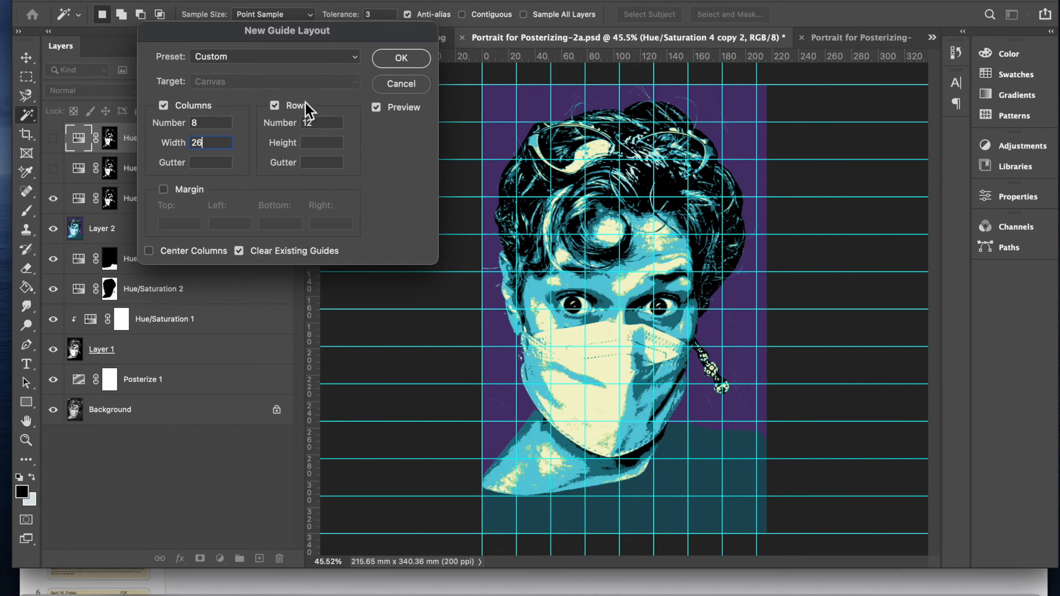
- Set the row height to 26 mm and the number of rows to 13, compare the preview, and apply the guide layout
left_click(314, 144)
type("26")
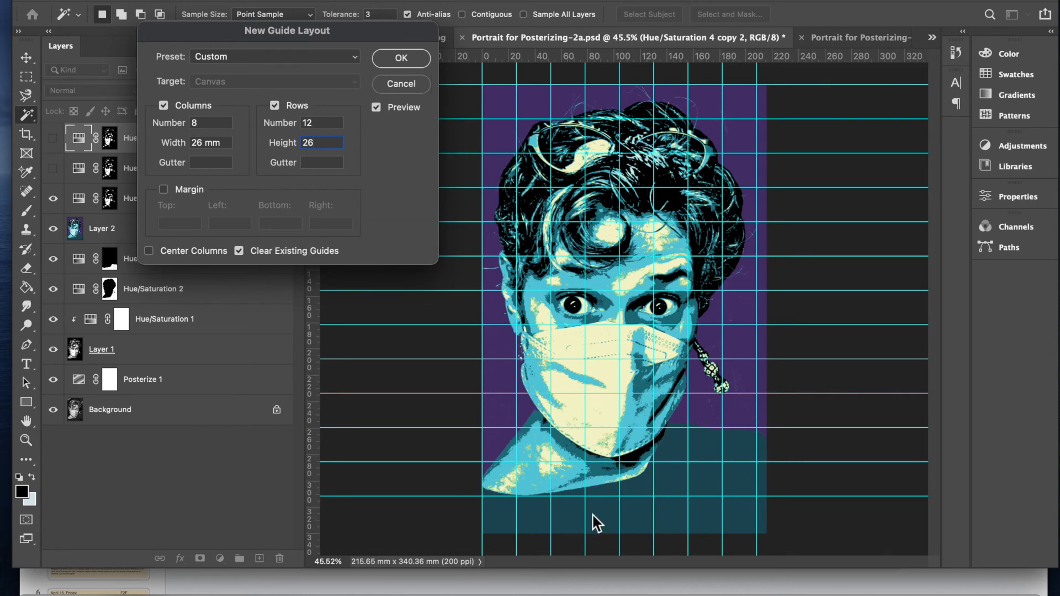
left_click(327, 123)
type("13")
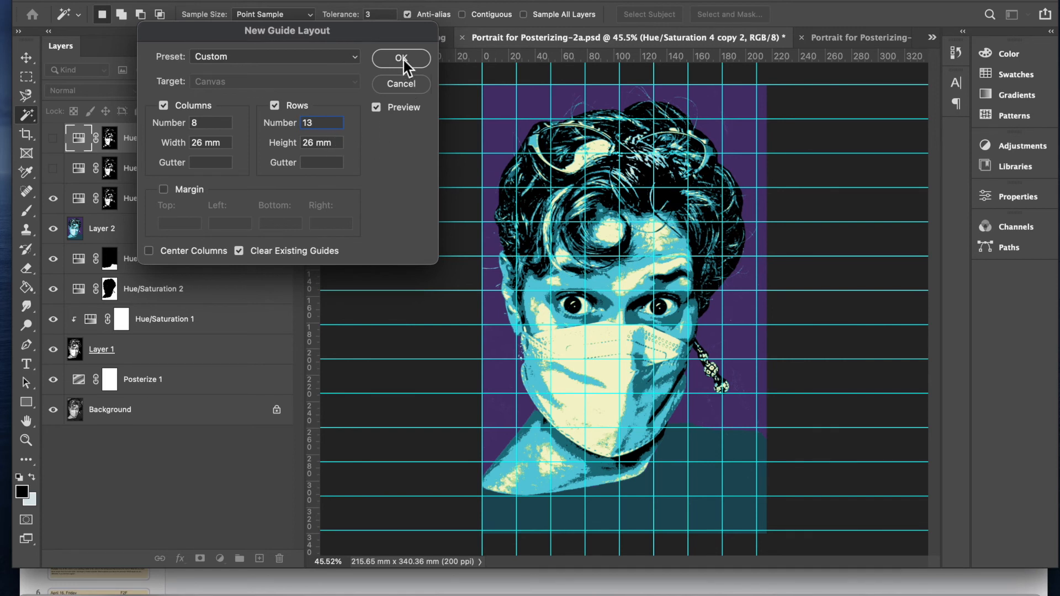
left_click(377, 108)
left_click(377, 108)
left_click(401, 58)
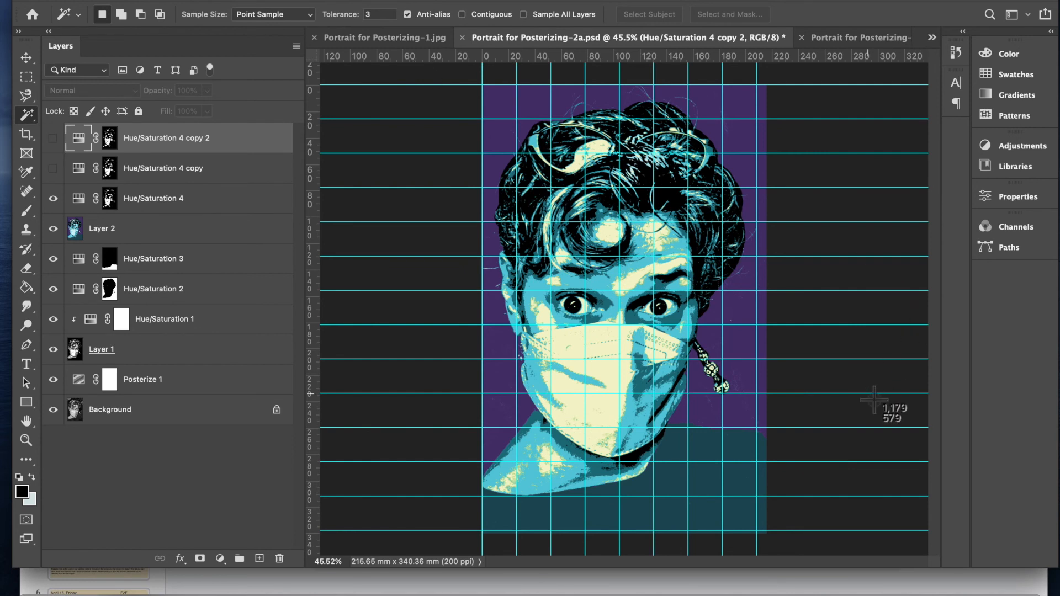
- Capture a screenshot of the screen area containing the whole portrait with its grid of guides
left_click_drag(451, 71, 800, 560)
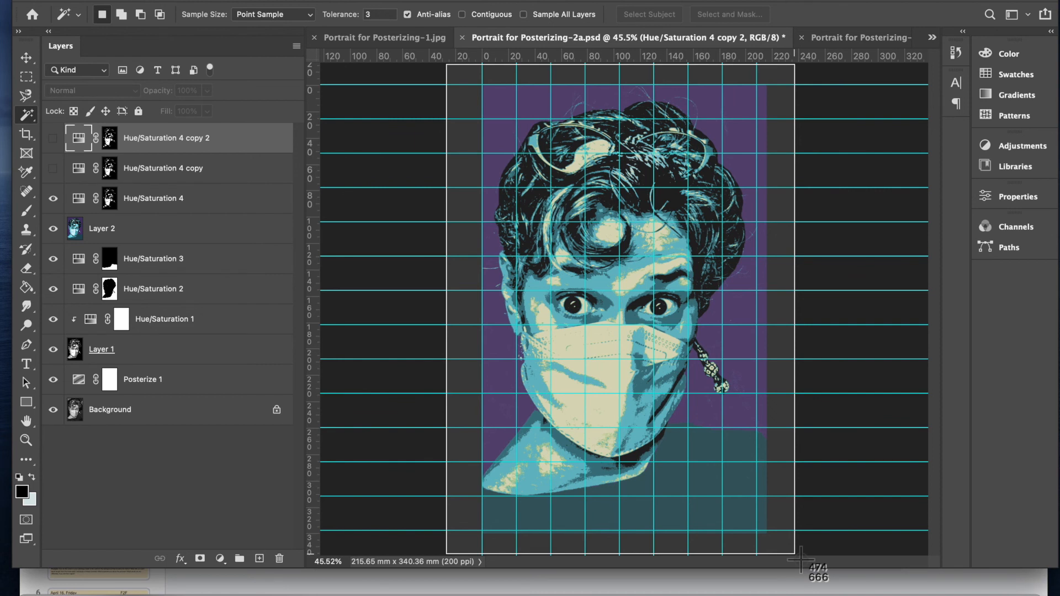
left_click_drag(800, 559, 804, 560)
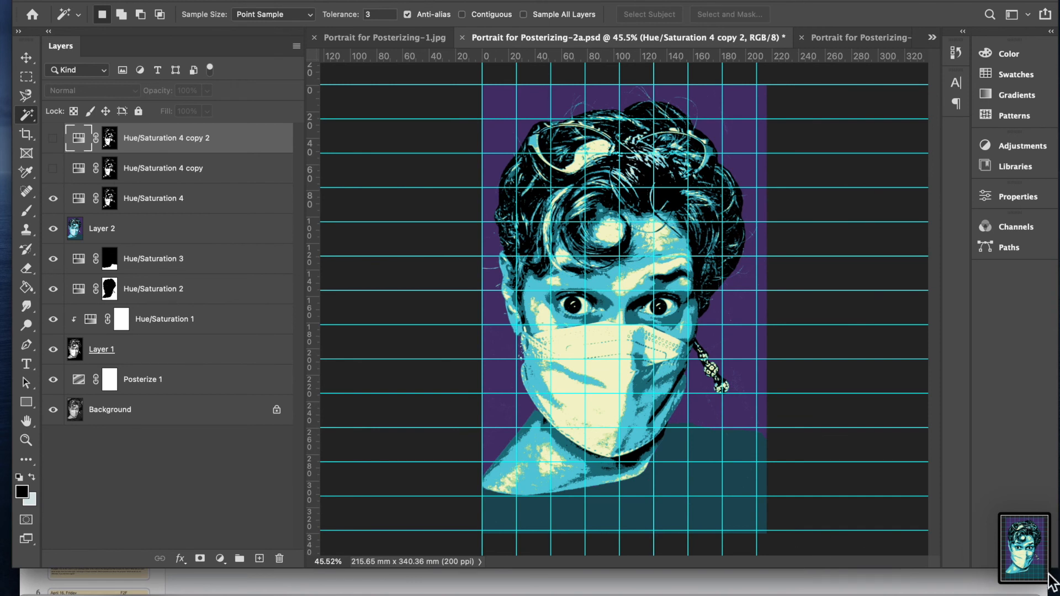
mouse_move(557, 580)
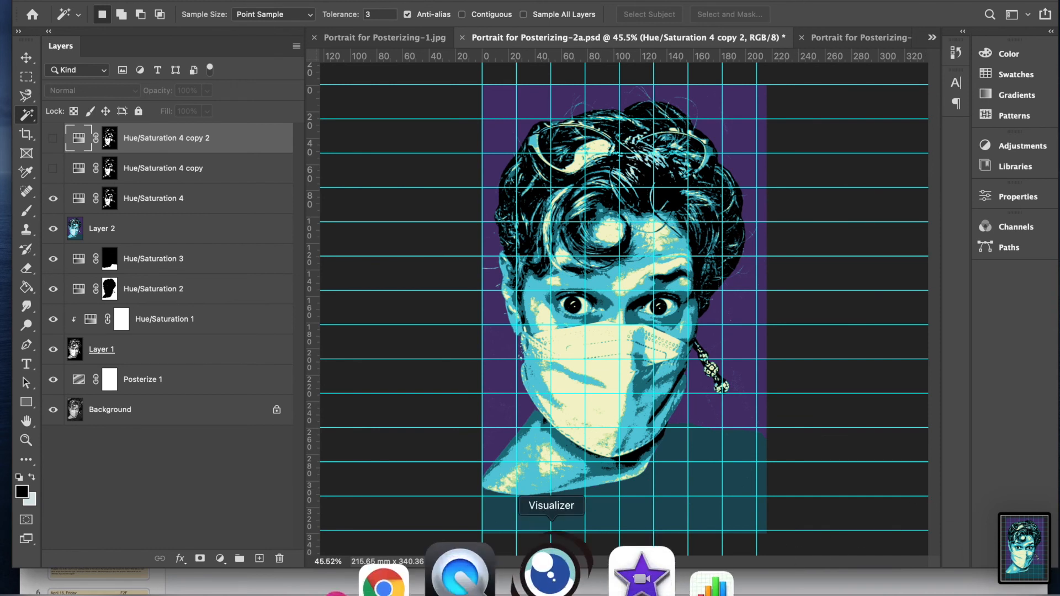